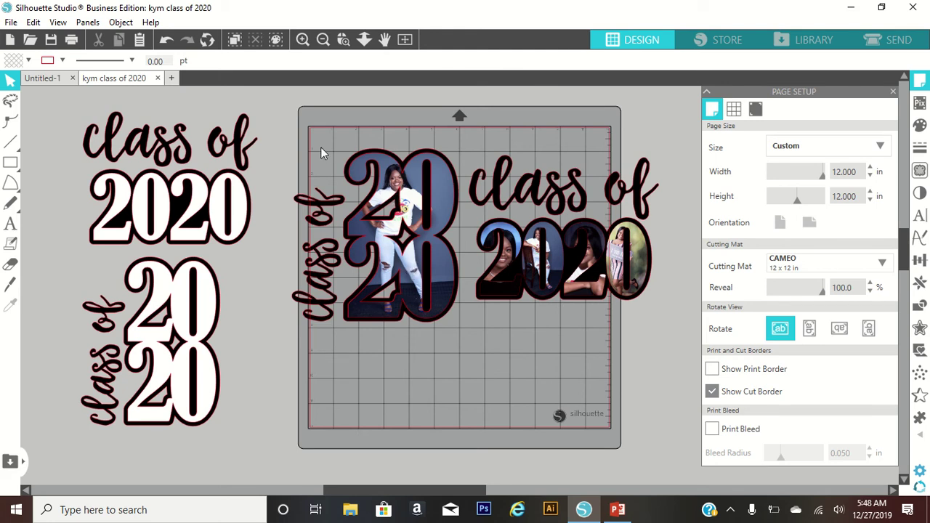
Import the photo 298-146-556_zdy8_394 from the Pictures folder into the Silhouette Library
click(10, 23)
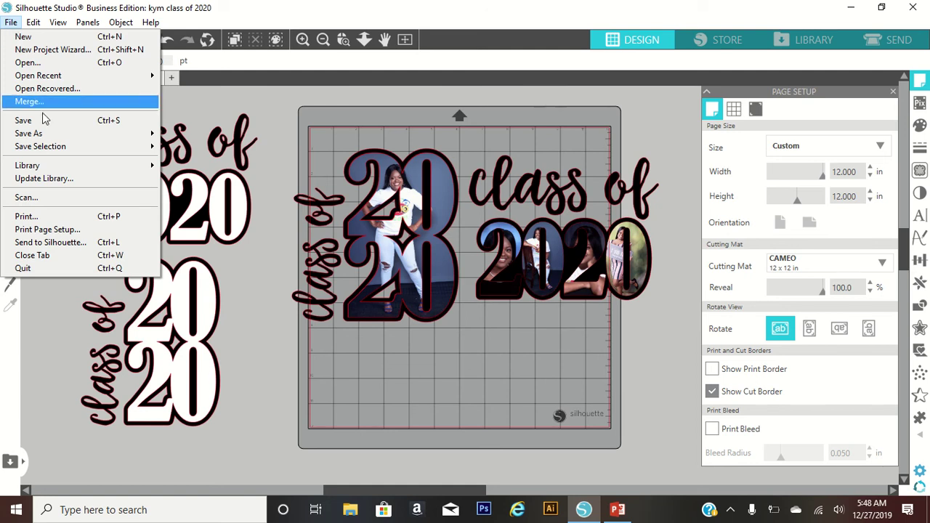
mouse_move(133, 167)
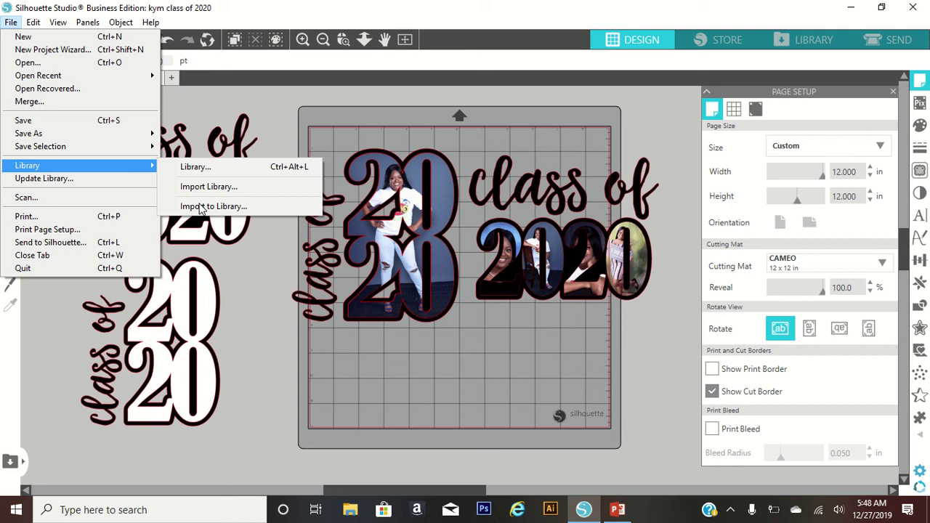
click(198, 207)
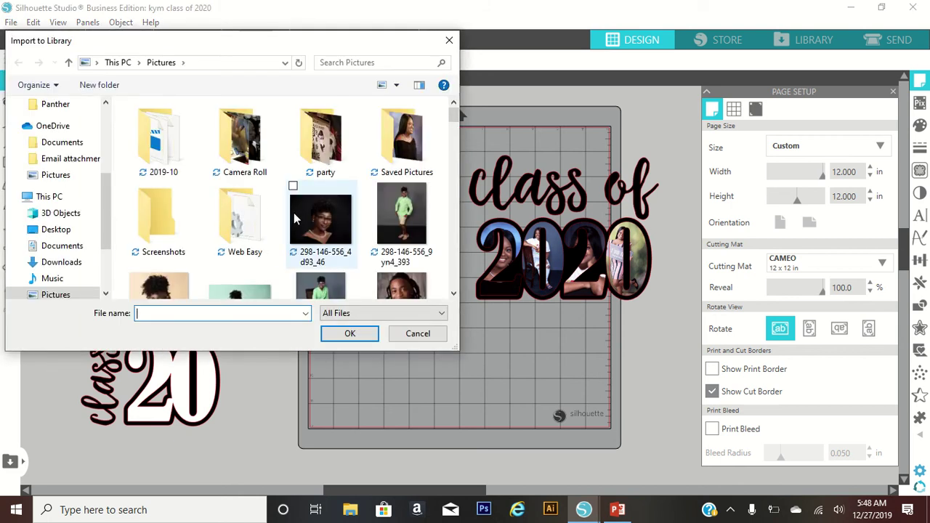
scroll(293, 217, down, 1)
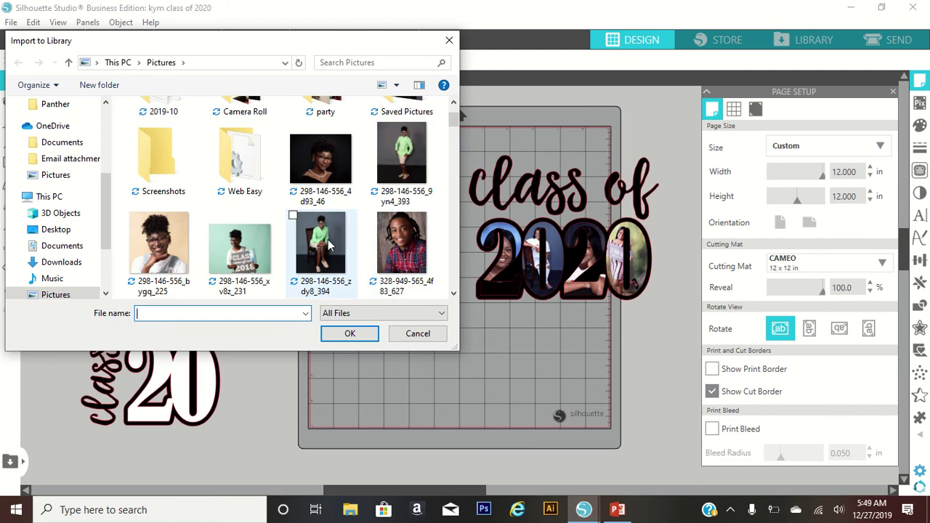
double_click(328, 244)
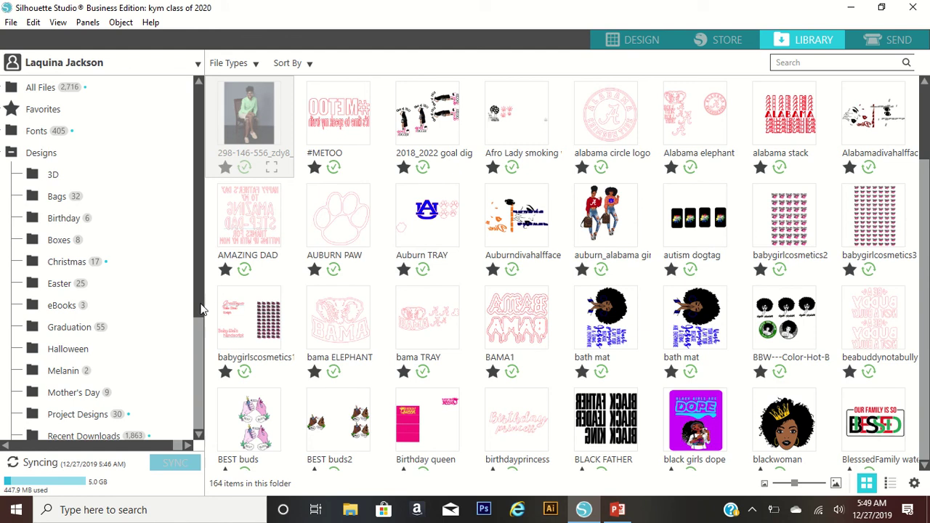
Move the imported student portrait from User Designs into the Patterns folder, now 69 items
click(199, 403)
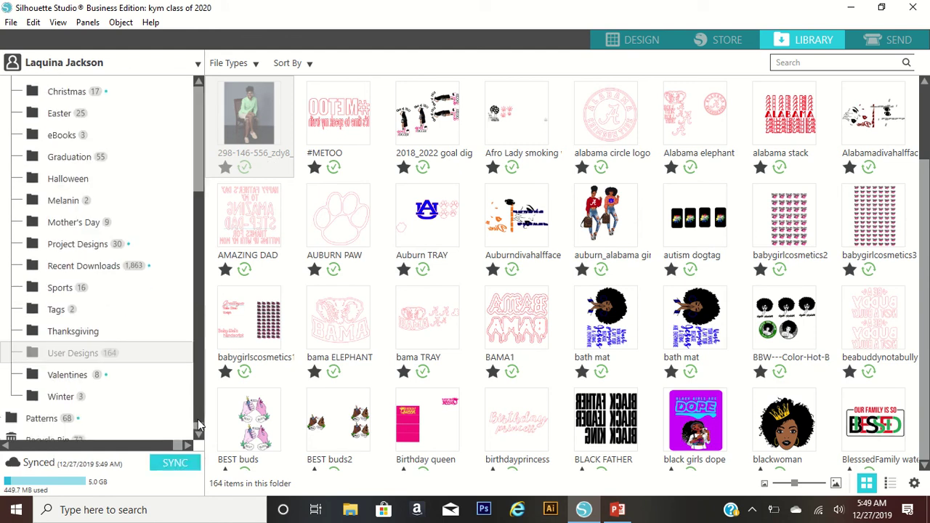
drag(200, 425, 104, 407)
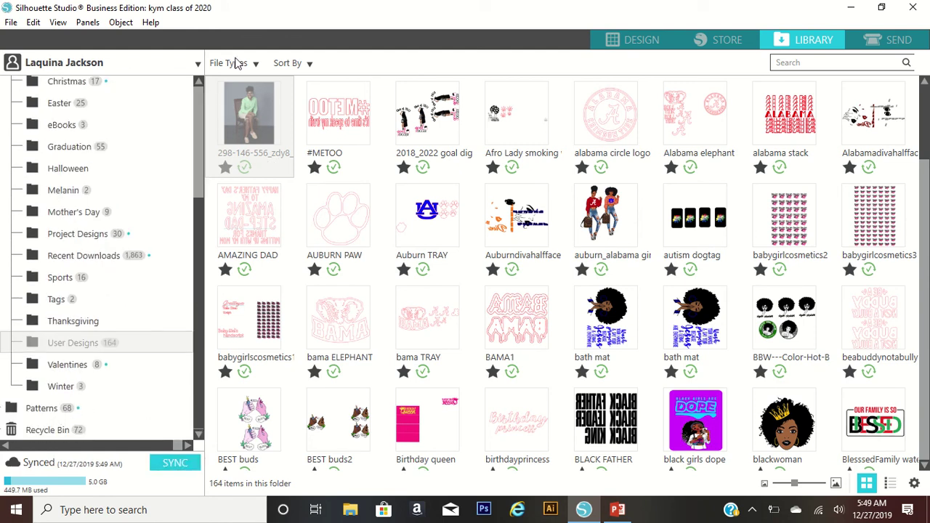
drag(122, 320, 29, 403)
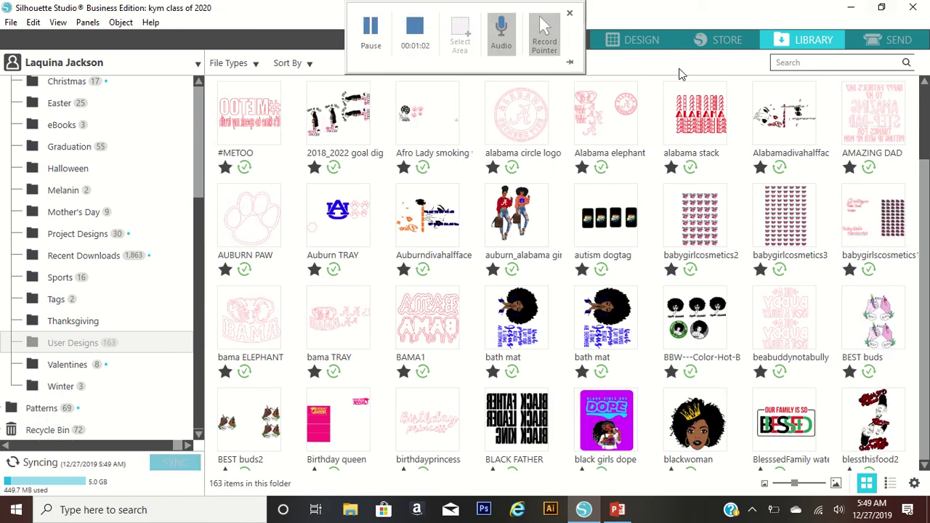
Back in the design view, move the photo-filled class of 2020 design off the mat's right edge
click(639, 41)
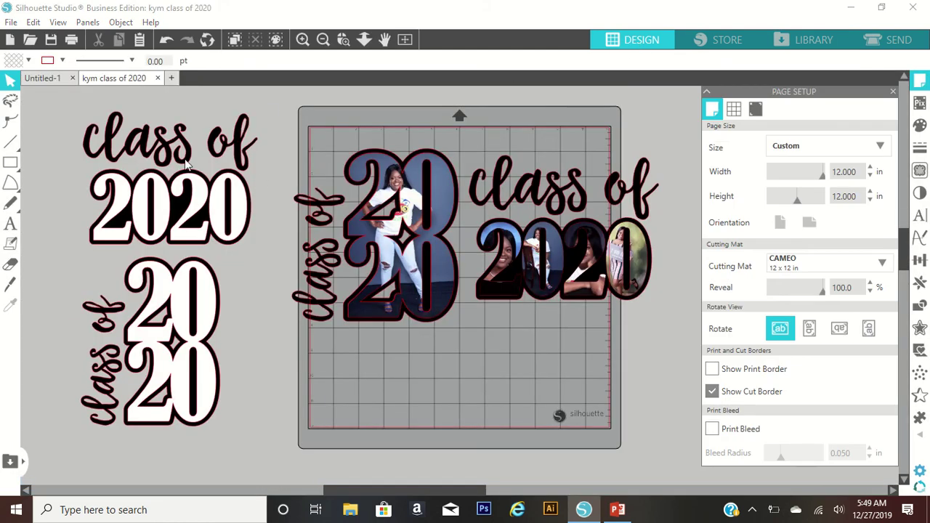
click(636, 311)
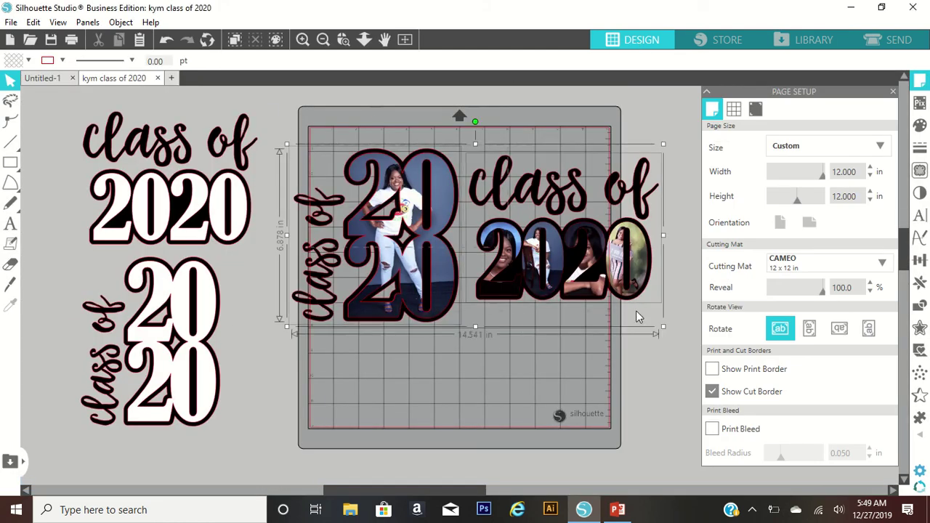
drag(506, 293, 749, 351)
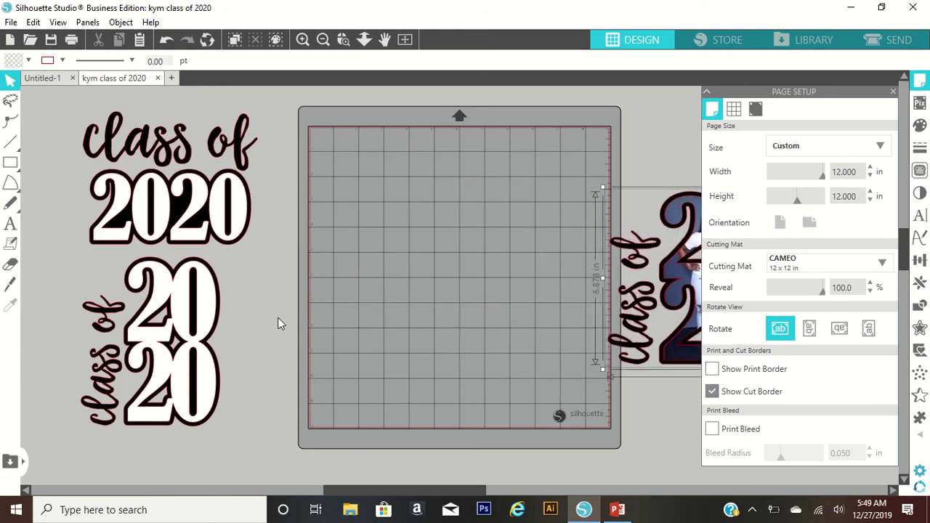
Place the stacked class of 20/20 design on the mat, enlarged to about 8.895 in wide
drag(208, 326, 411, 206)
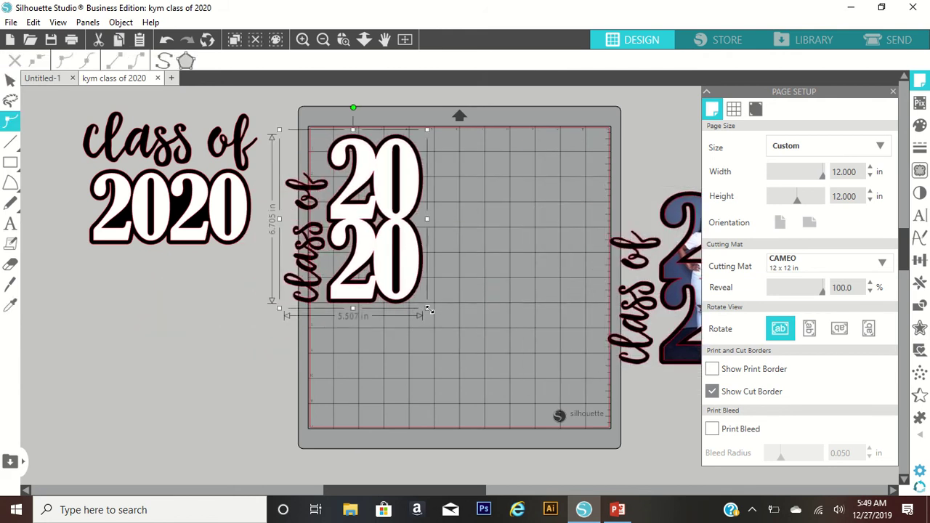
drag(427, 309, 574, 376)
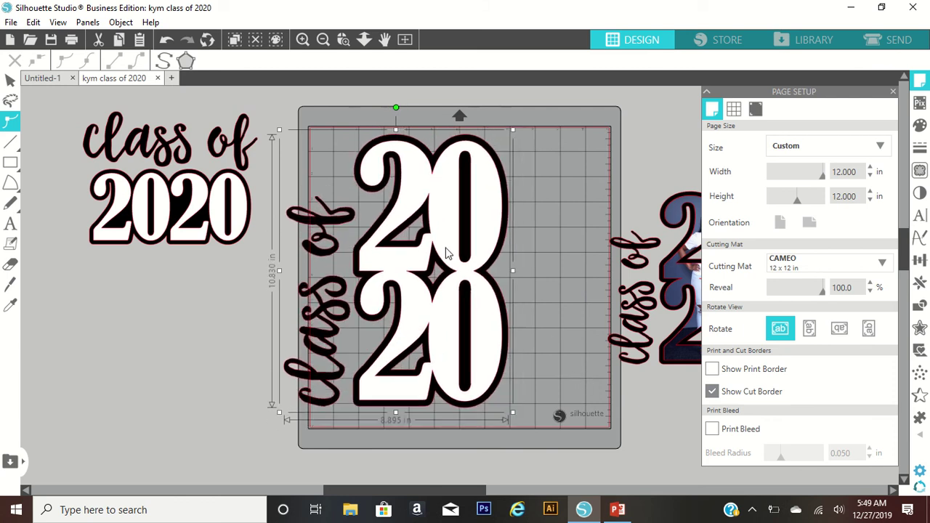
drag(460, 258, 496, 258)
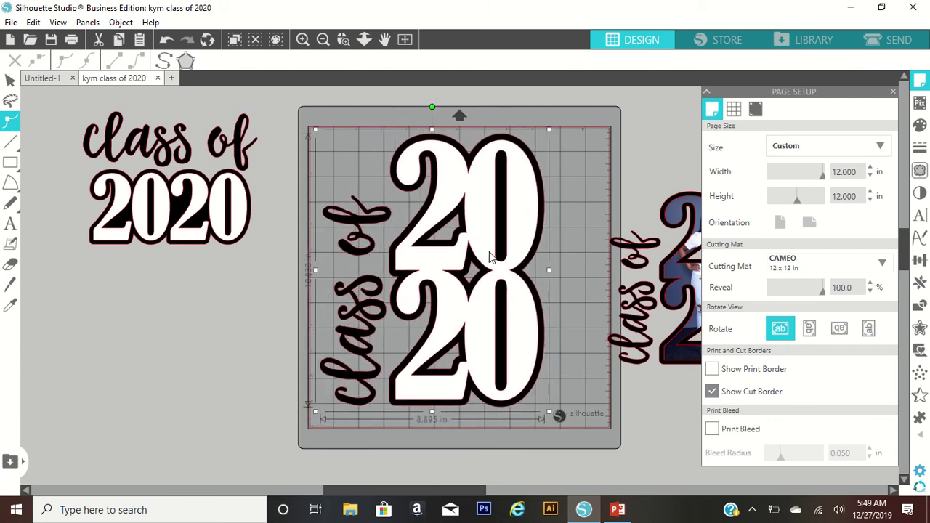
click(304, 284)
click(428, 243)
Ungroup the stacked design and select its white 2020 layer, about 6.132 in wide
right_click(427, 244)
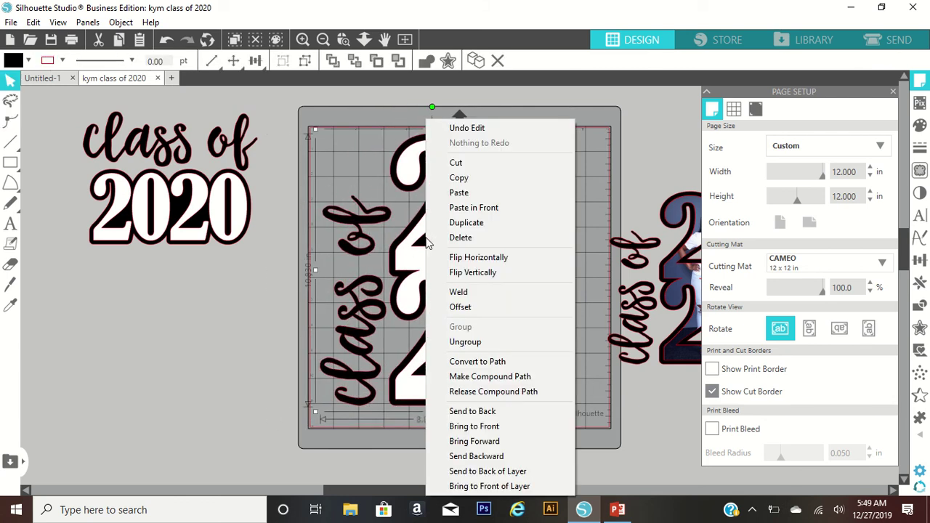
click(465, 342)
click(249, 323)
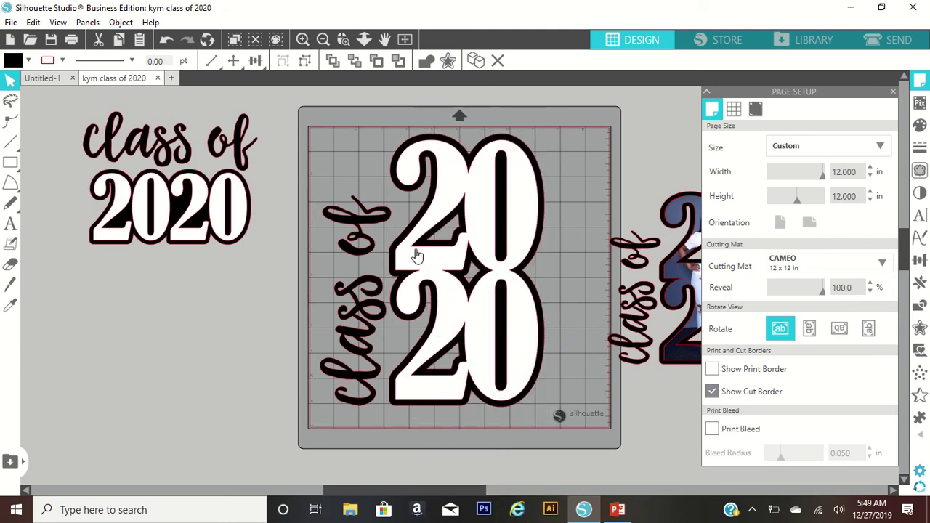
drag(415, 255, 527, 337)
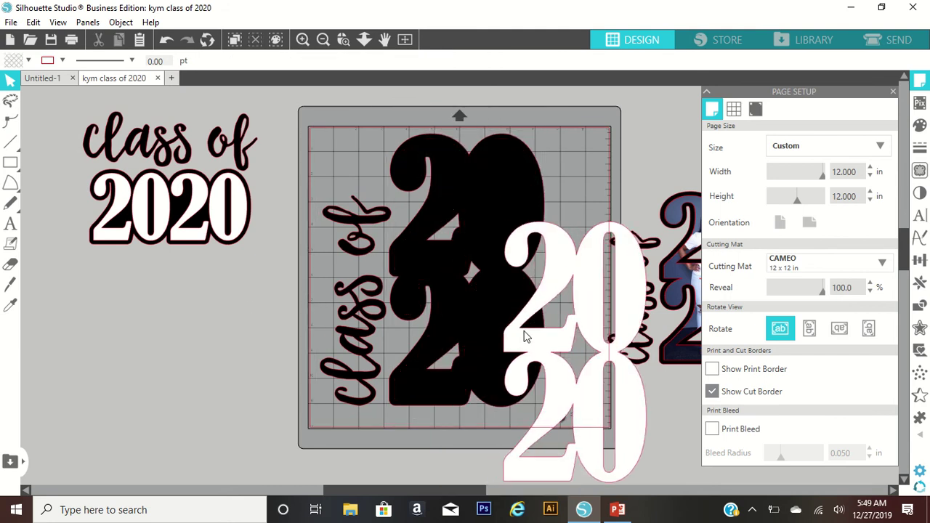
click(166, 40)
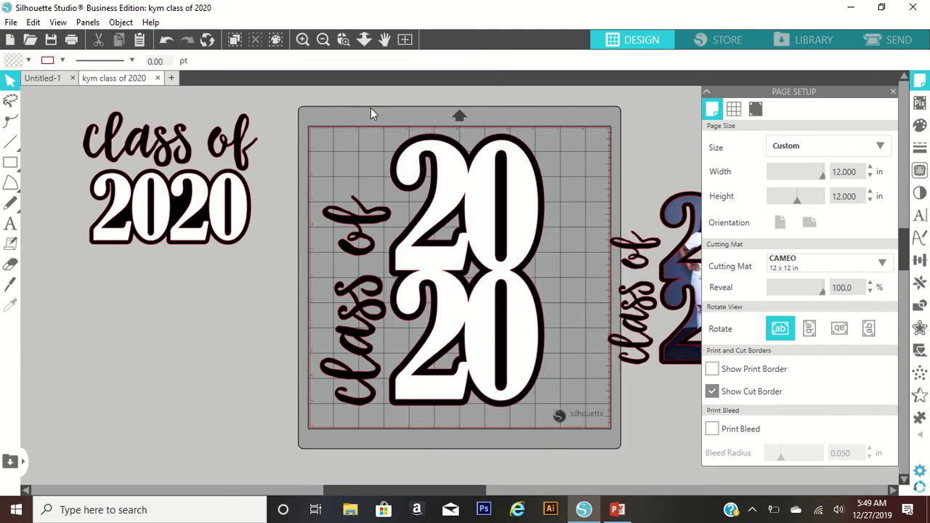
click(445, 162)
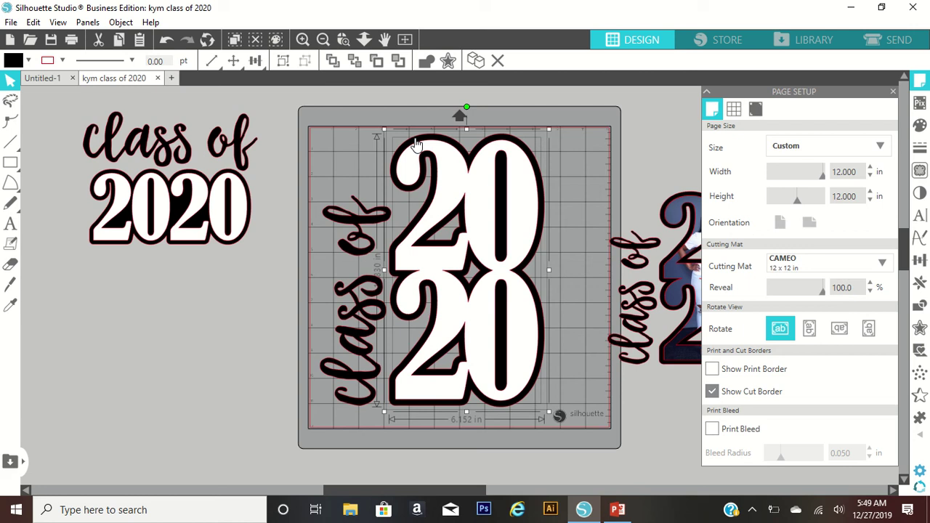
Apply Subtract All to hollow the 20/20 out of the black shadow, with the white numbers back on top
click(111, 23)
mouse_move(149, 116)
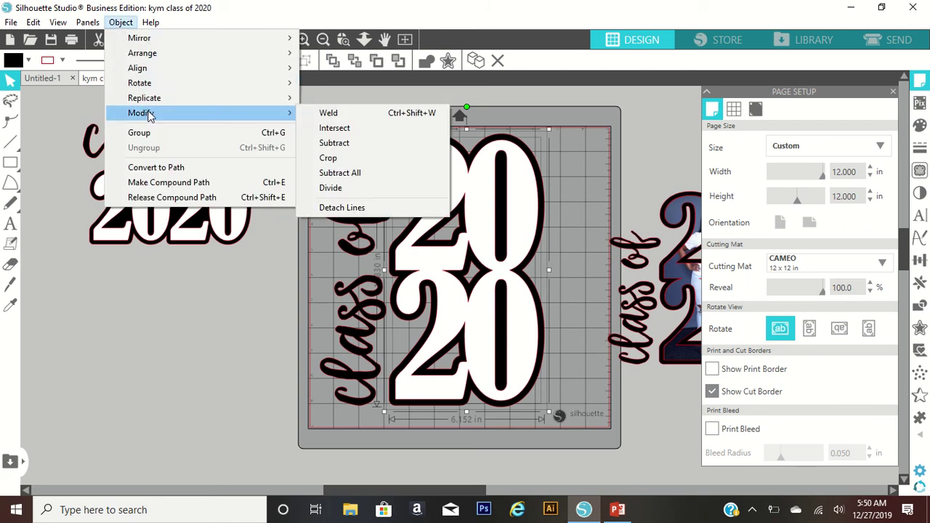
click(342, 174)
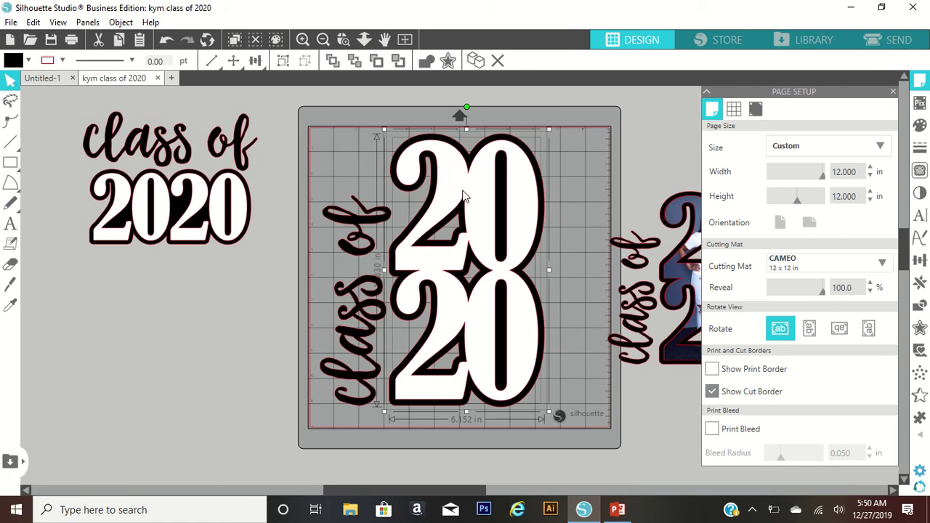
click(554, 214)
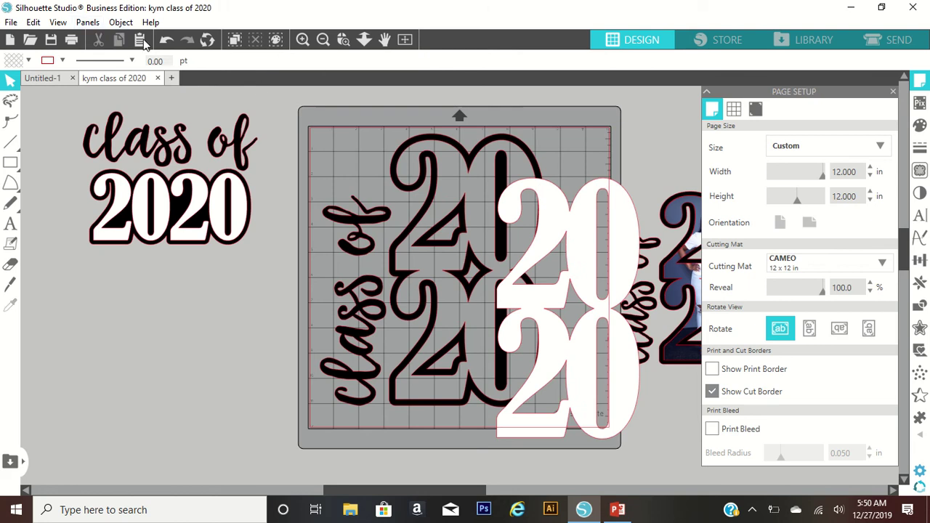
click(165, 40)
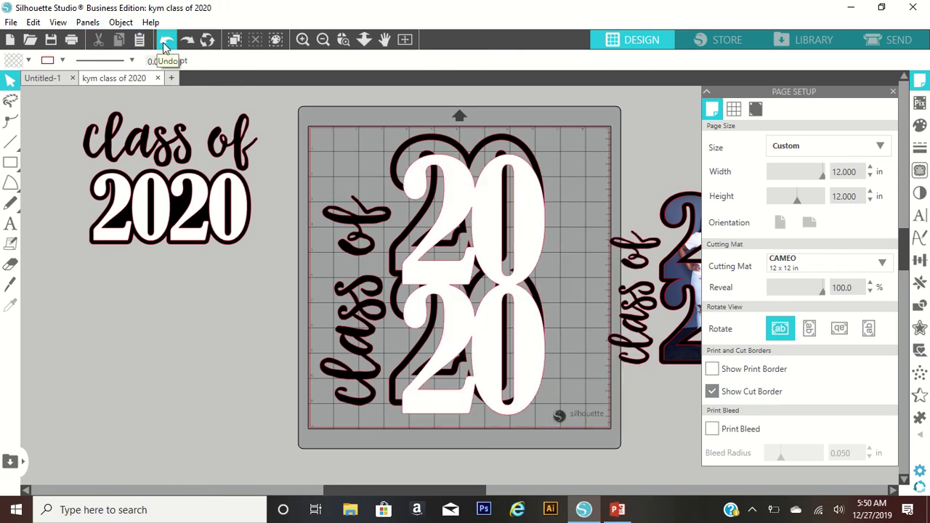
click(166, 42)
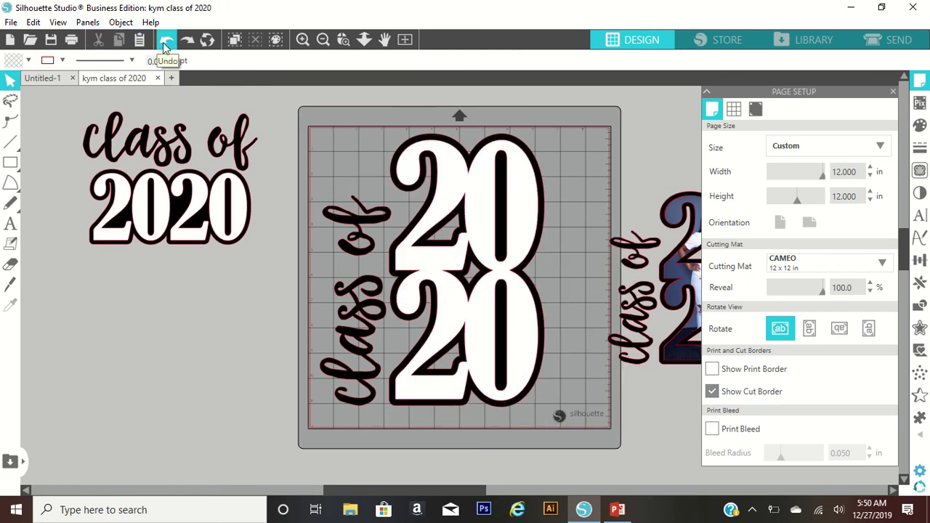
Select the 2020 piece and switch its fill settings to Fill Pattern
click(448, 177)
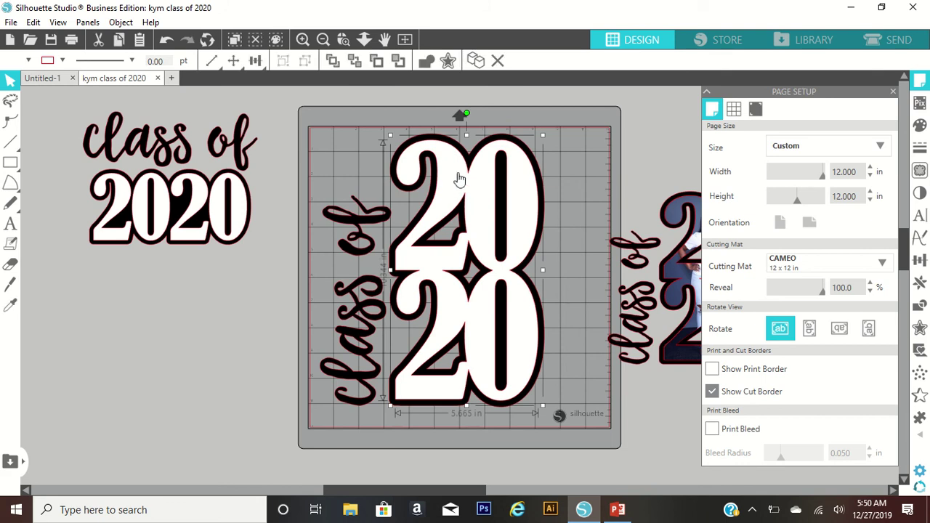
click(921, 125)
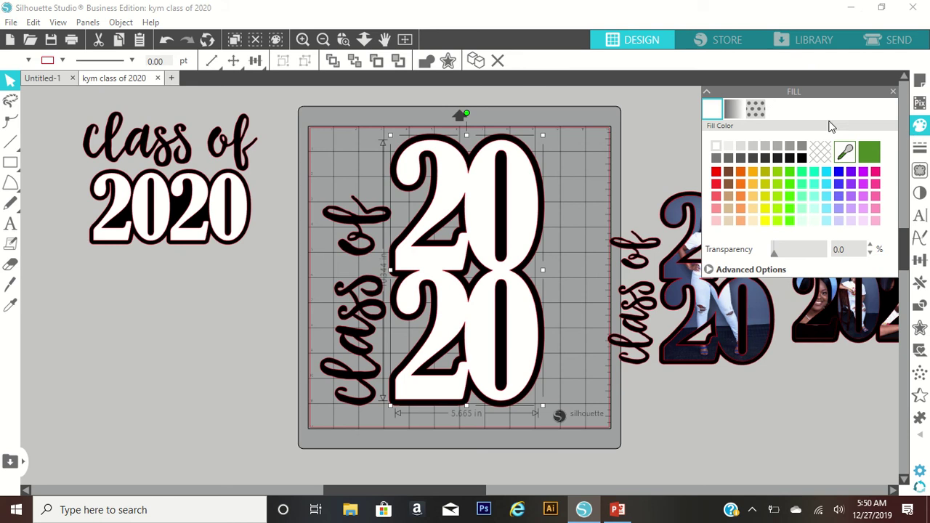
click(758, 112)
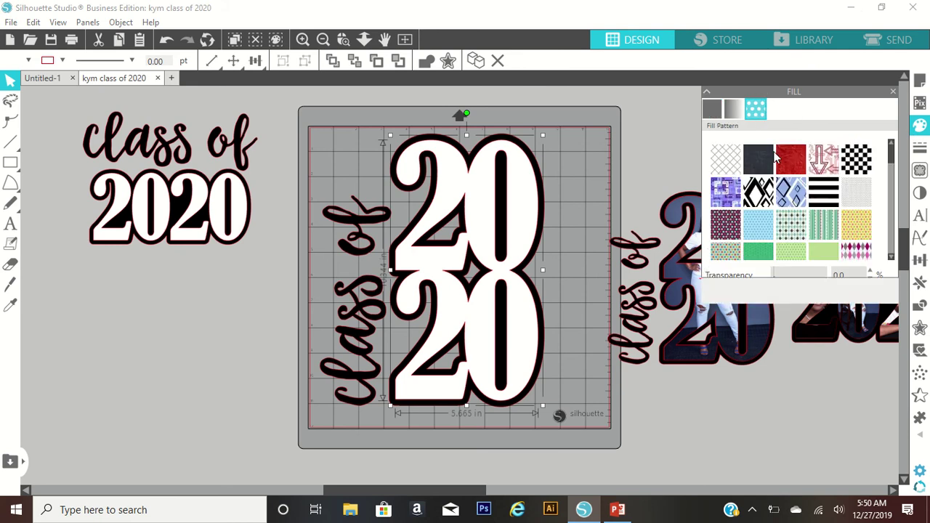
Scroll the pattern list down to the imported student photos under Patterns
click(892, 257)
click(892, 258)
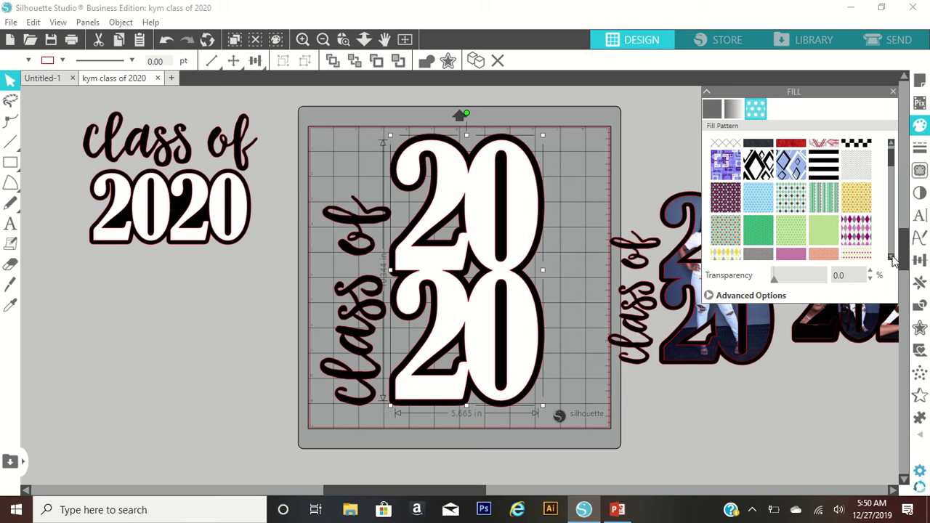
click(892, 257)
click(892, 257)
click(892, 257)
click(892, 258)
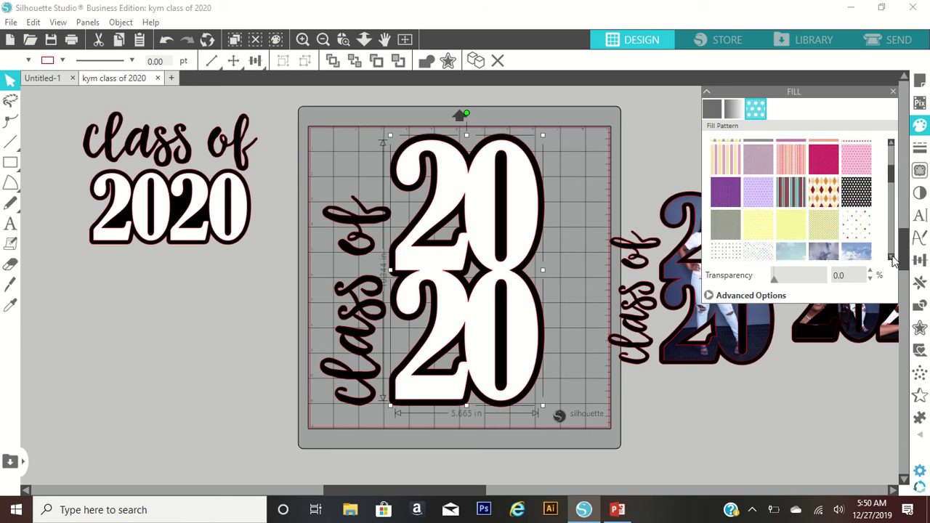
click(892, 257)
click(892, 257)
click(891, 257)
click(892, 258)
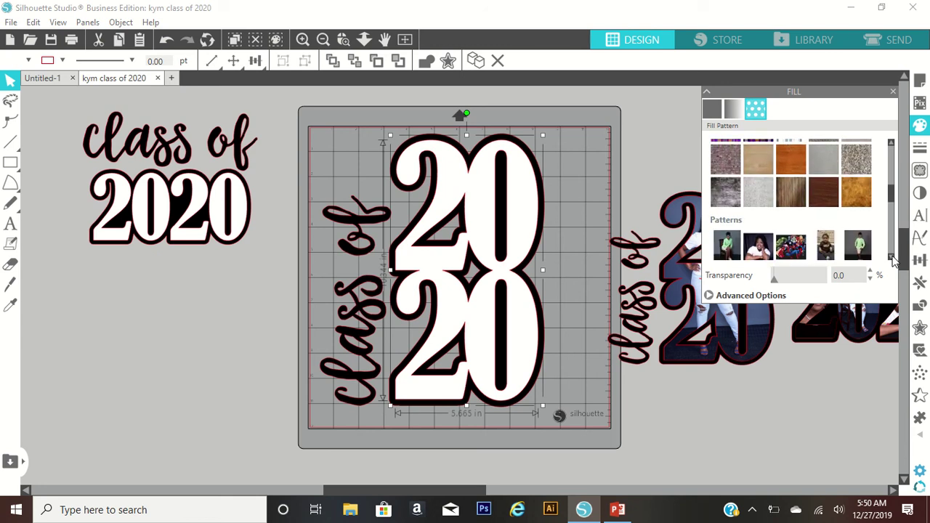
click(892, 257)
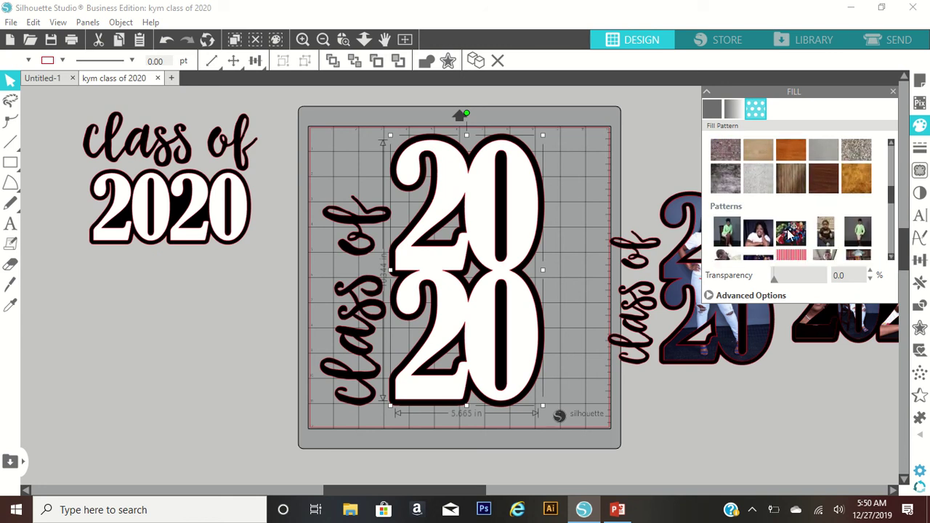
Fill the 20/20 numbers with the first imported student portrait under Patterns
click(727, 230)
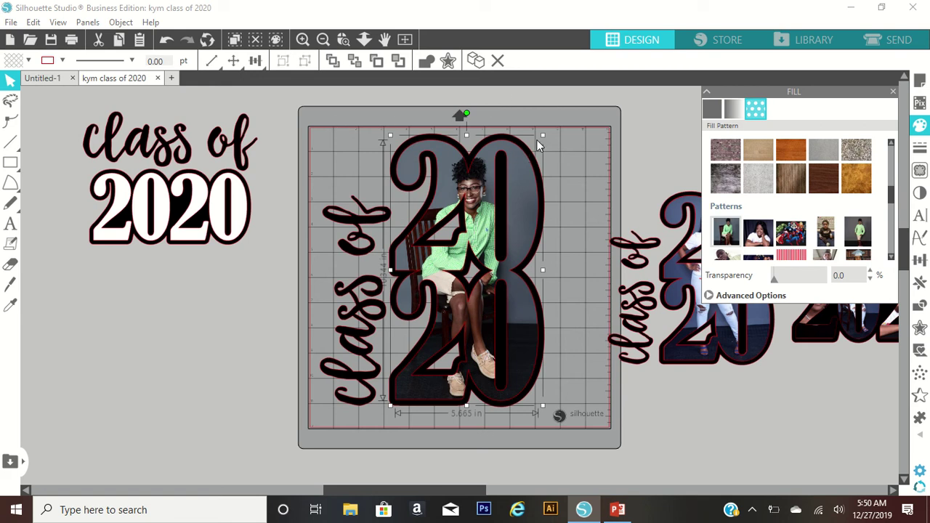
click(346, 136)
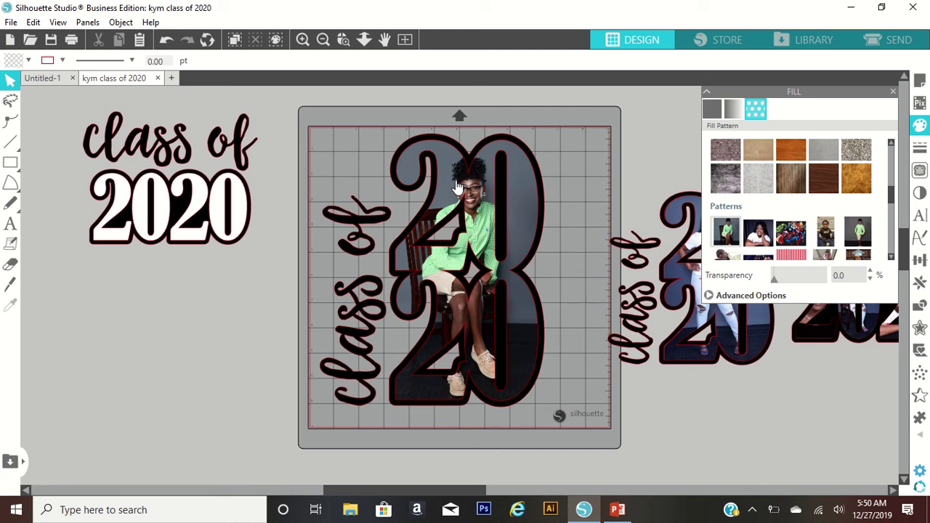
Delete the photo-filled class of 2020 design from the cutting mat
drag(459, 185, 569, 191)
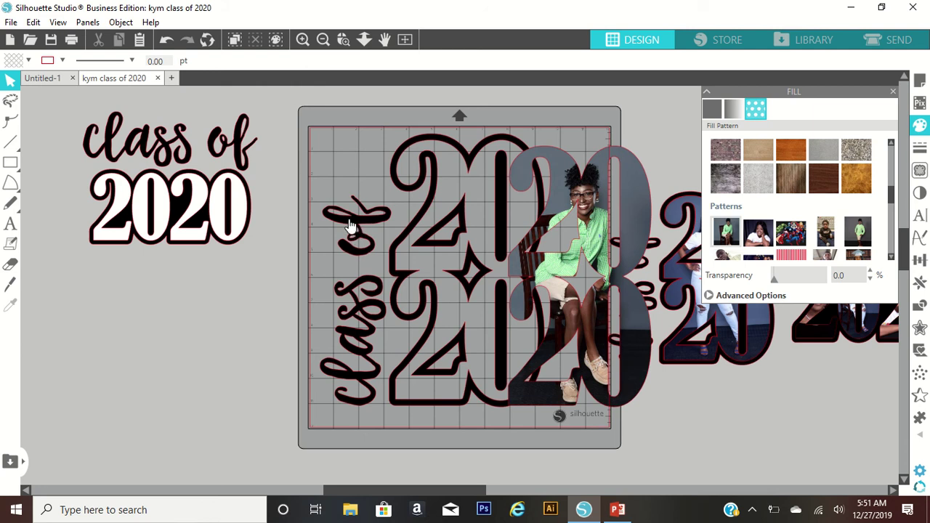
click(521, 174)
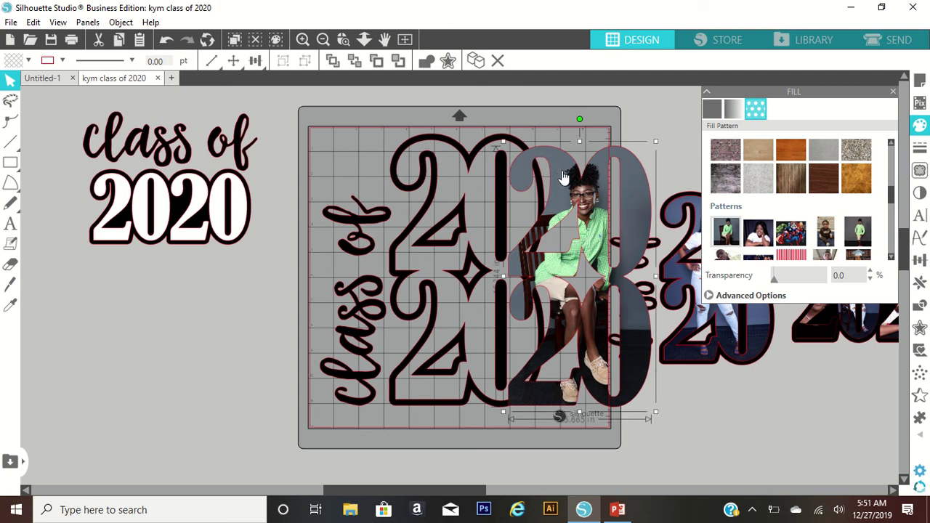
drag(563, 178, 429, 155)
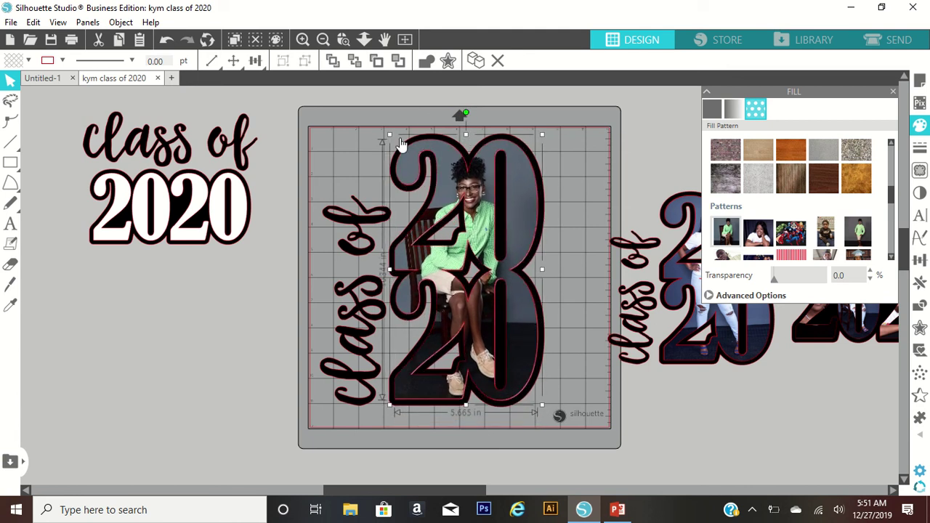
click(551, 347)
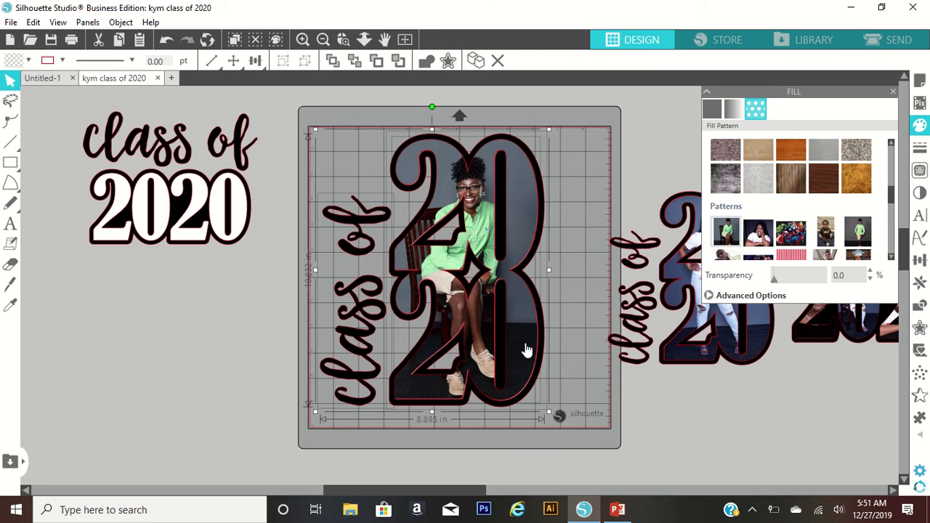
key(Delete)
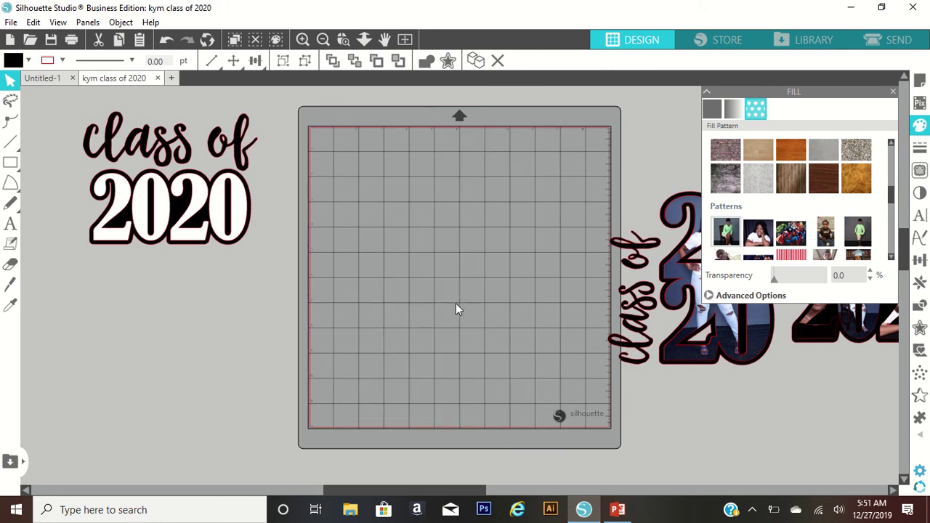
Place the plain class of 2020 design on the mat, enlarged to about 11.4 in wide
drag(179, 154, 394, 179)
drag(475, 273, 490, 281)
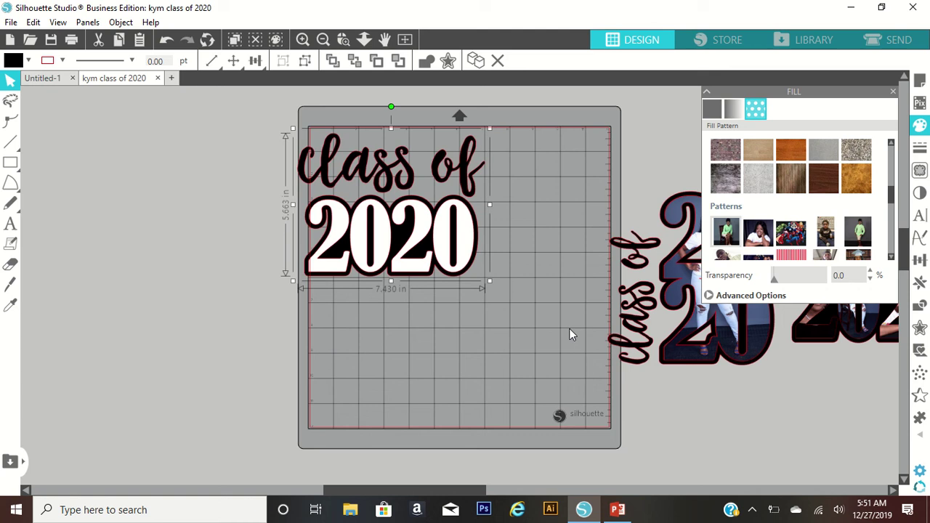
drag(569, 334, 600, 349)
drag(502, 266, 514, 256)
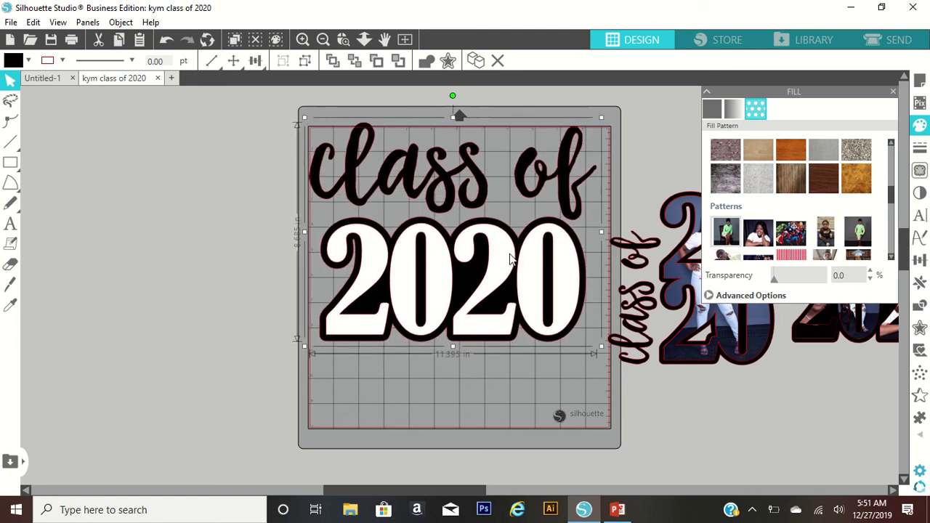
Ungroup the class of 2020 design and move the photo-filled design further off the mat
right_click(411, 240)
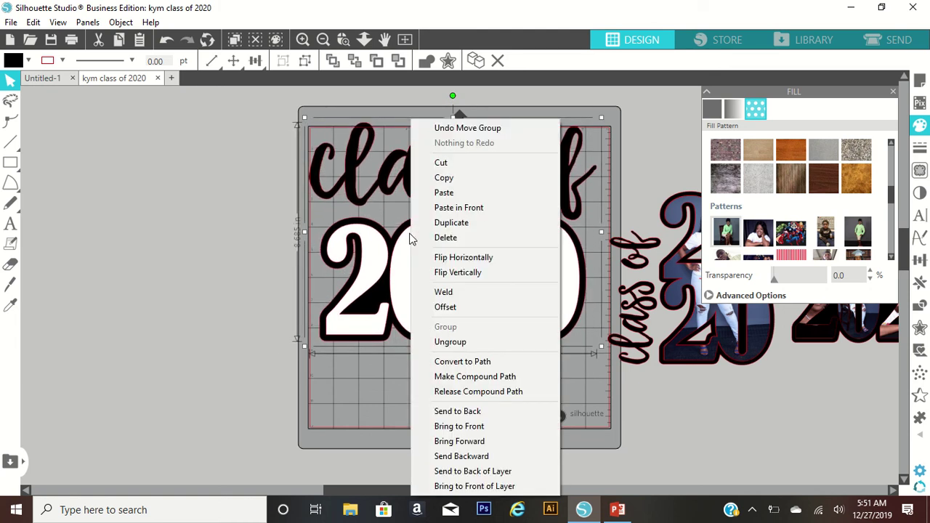
click(451, 343)
click(233, 372)
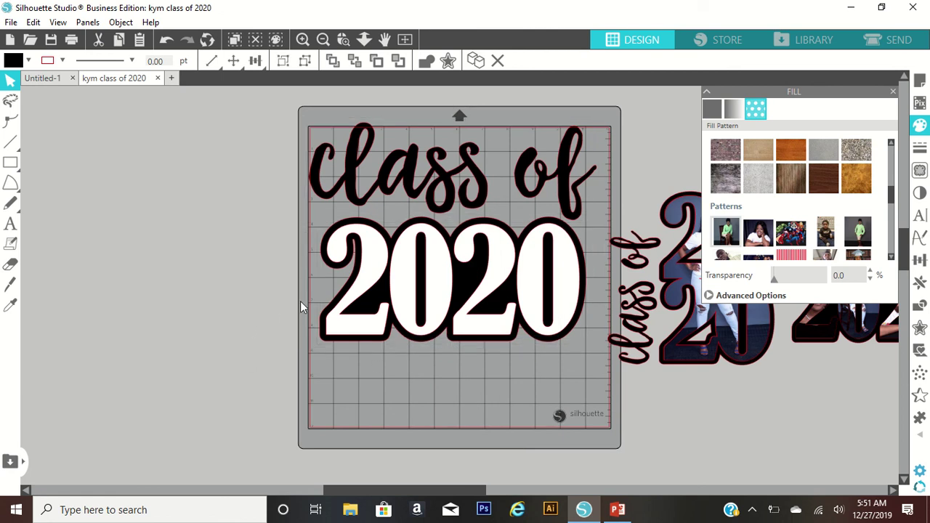
drag(661, 326, 689, 327)
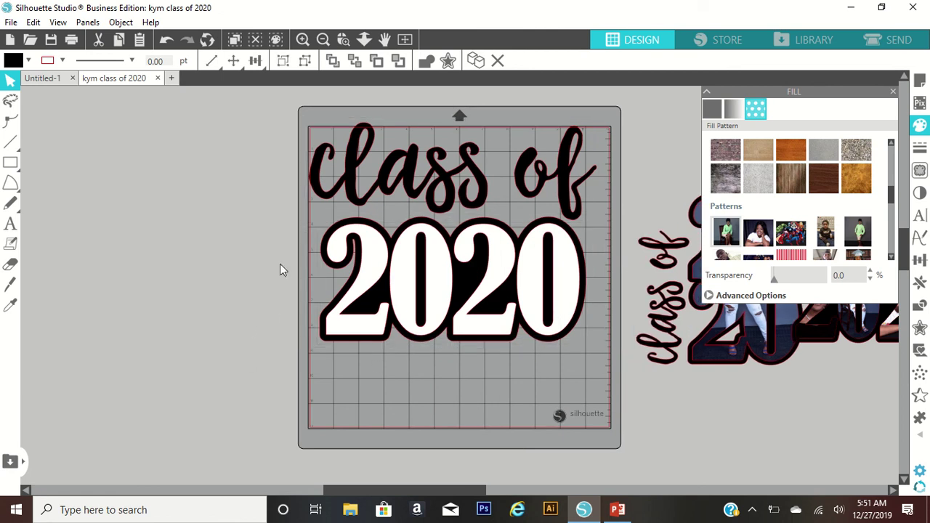
Apply Subtract All to the 2020 lettering so the white 2020 separates from its black outline
click(359, 282)
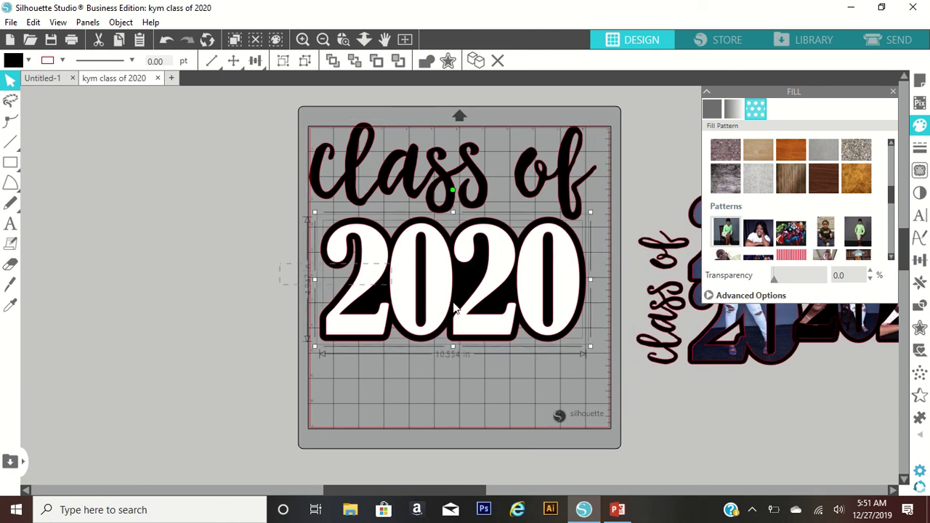
click(121, 22)
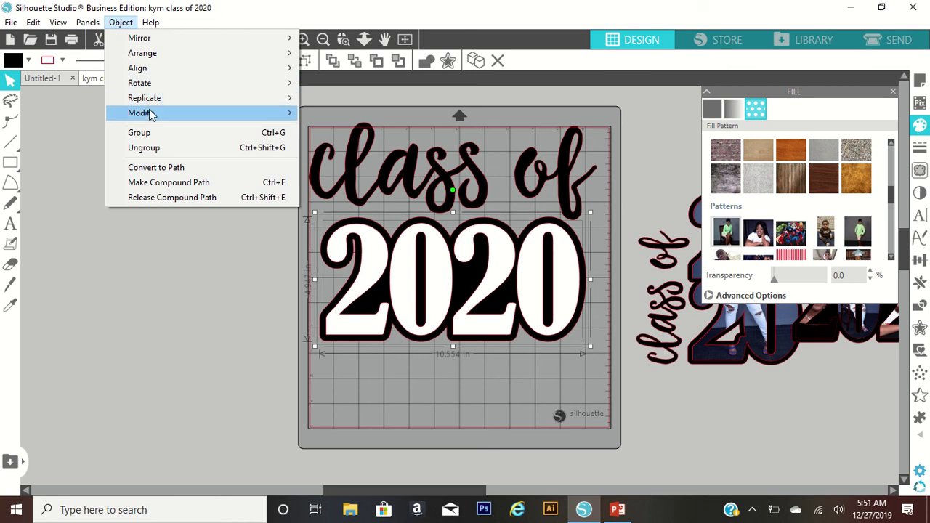
mouse_move(151, 116)
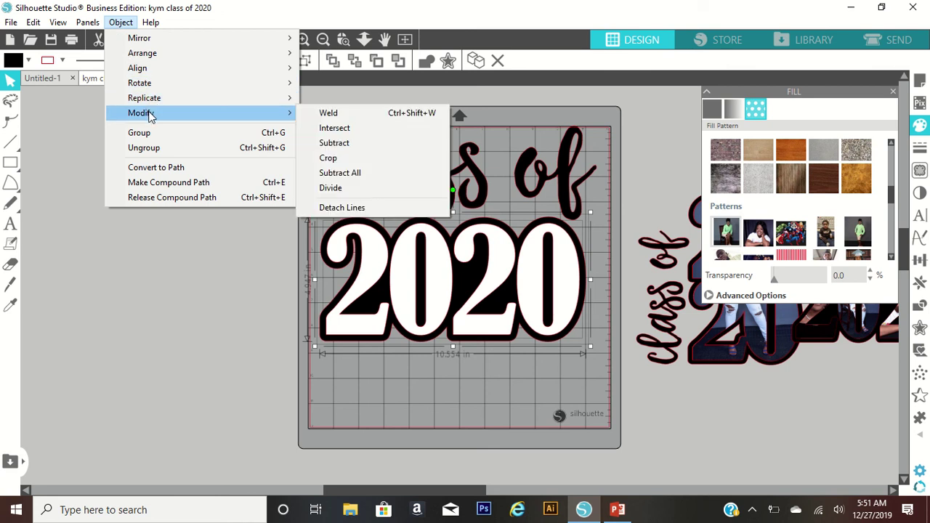
click(328, 175)
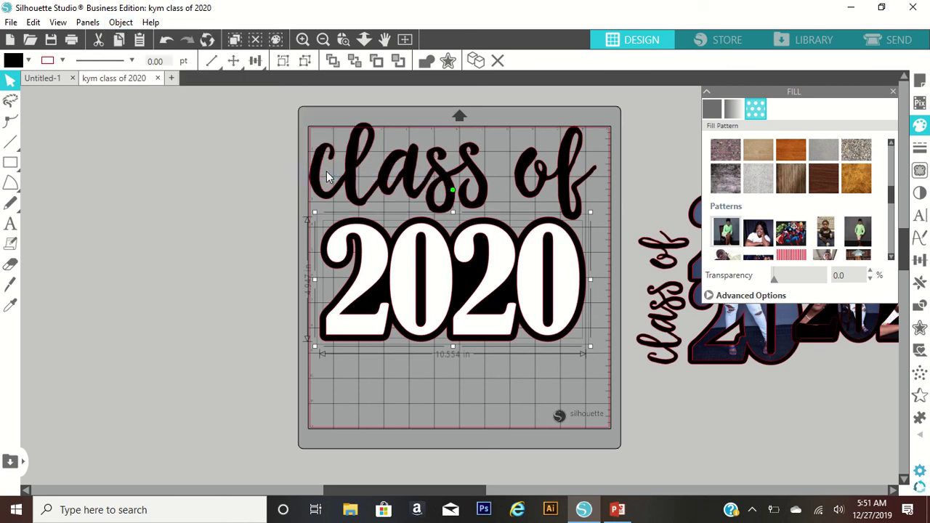
click(370, 265)
Ungroup the white 2020 into four separate digits
drag(366, 272, 296, 322)
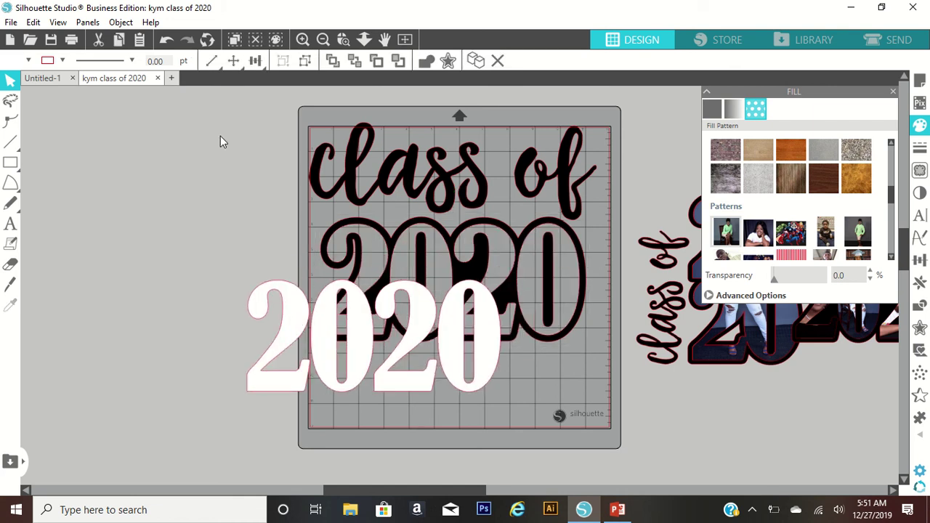
click(165, 41)
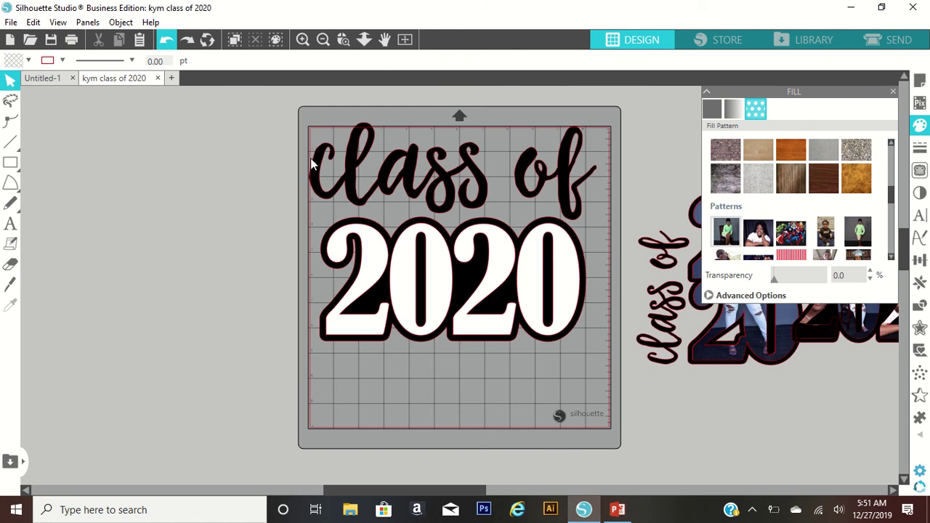
click(370, 263)
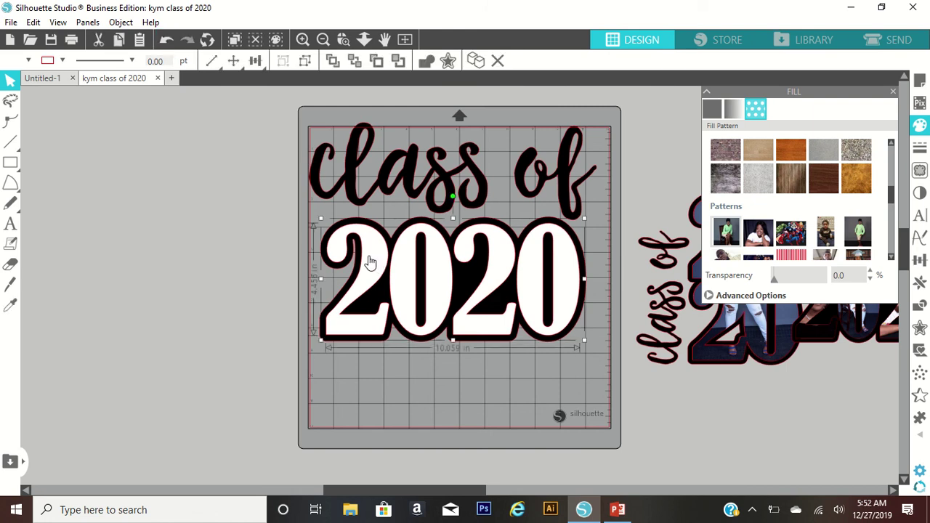
right_click(370, 262)
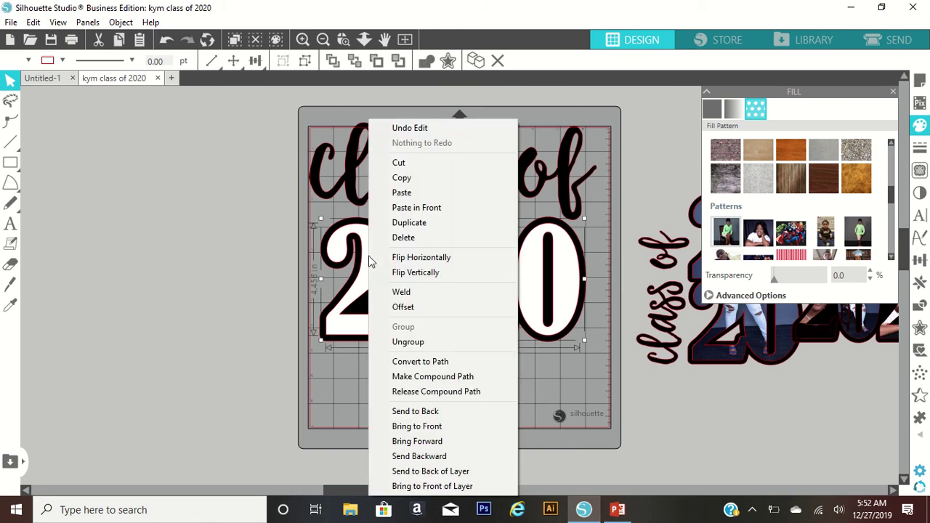
click(425, 341)
click(222, 385)
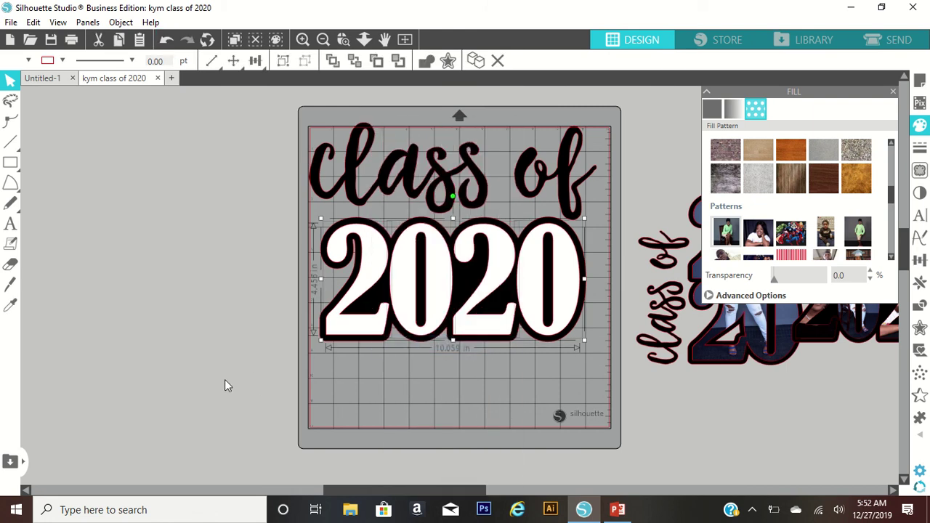
Return each white digit, moved off during testing, to its aligned place over the black outline
click(370, 260)
drag(370, 260, 339, 307)
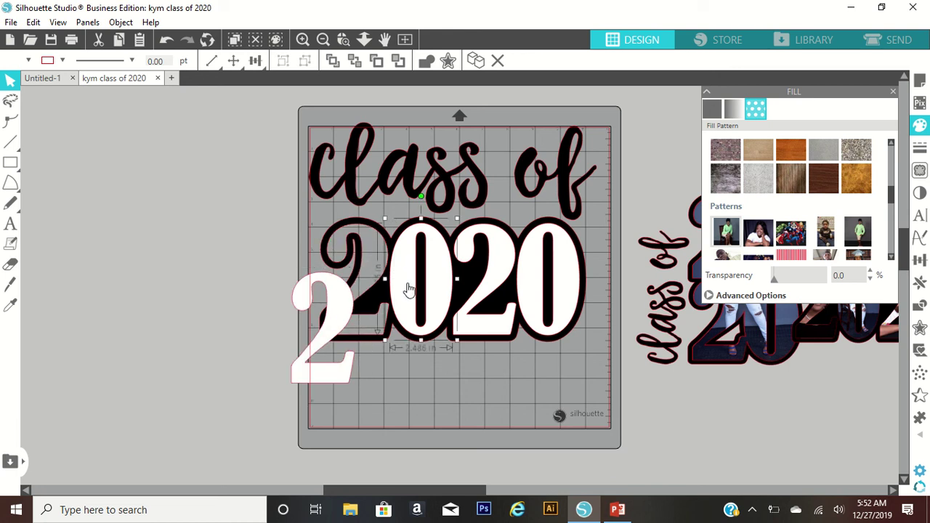
drag(414, 268, 424, 309)
drag(498, 270, 550, 354)
click(167, 41)
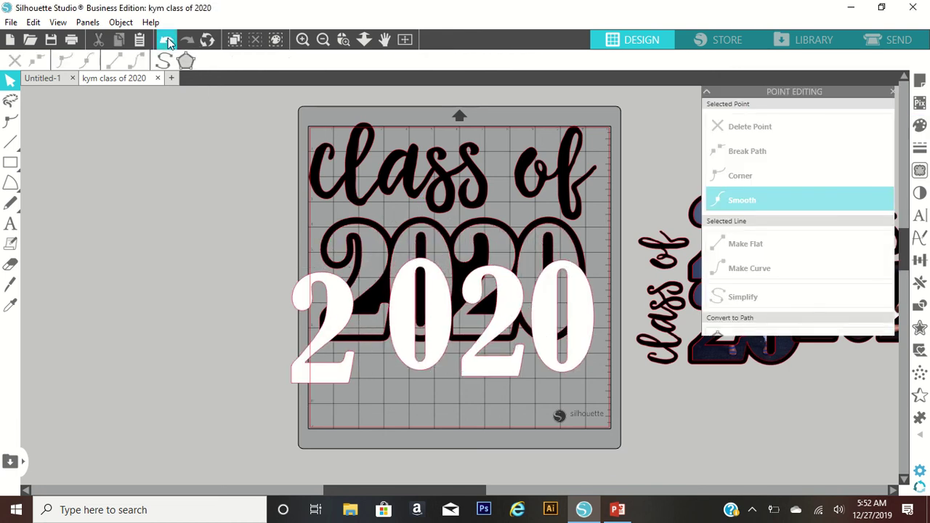
click(166, 41)
click(166, 40)
click(166, 41)
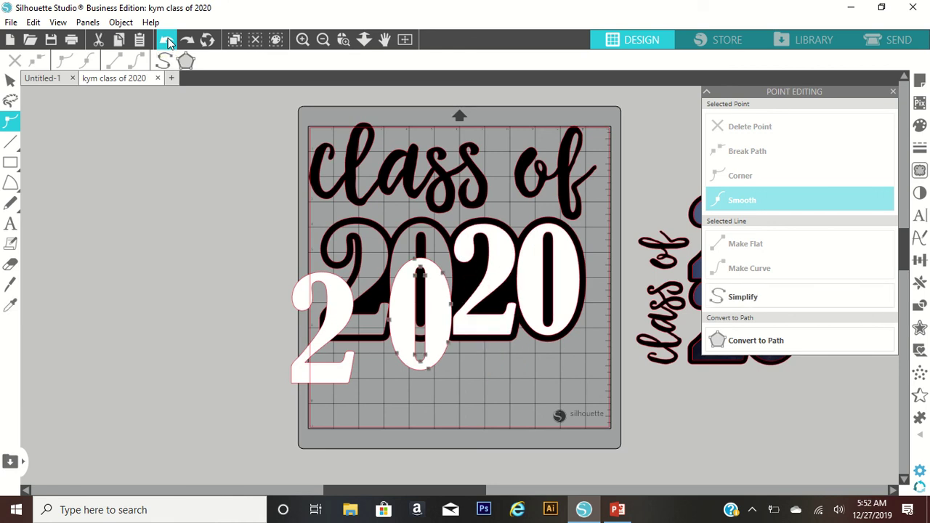
click(166, 41)
click(166, 40)
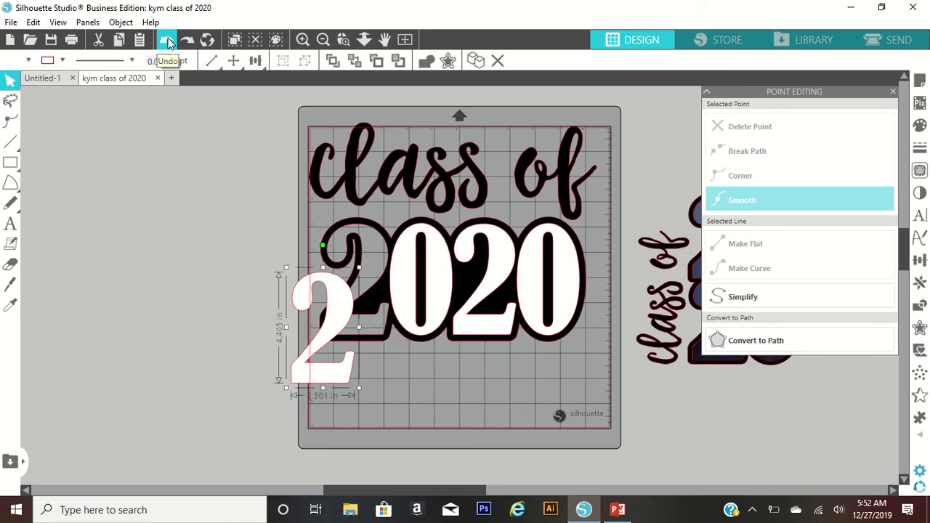
click(167, 41)
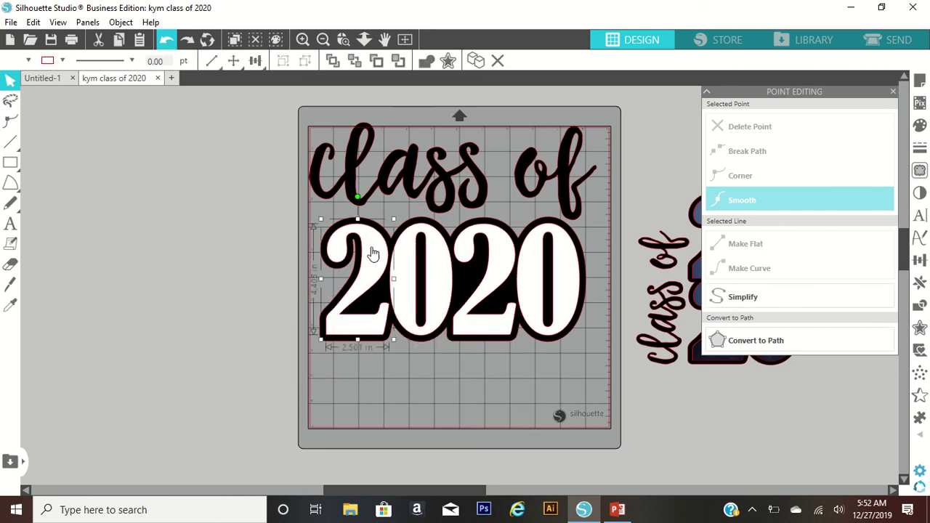
Fill the first 2 of 2020 with the woman's photo pattern
click(920, 125)
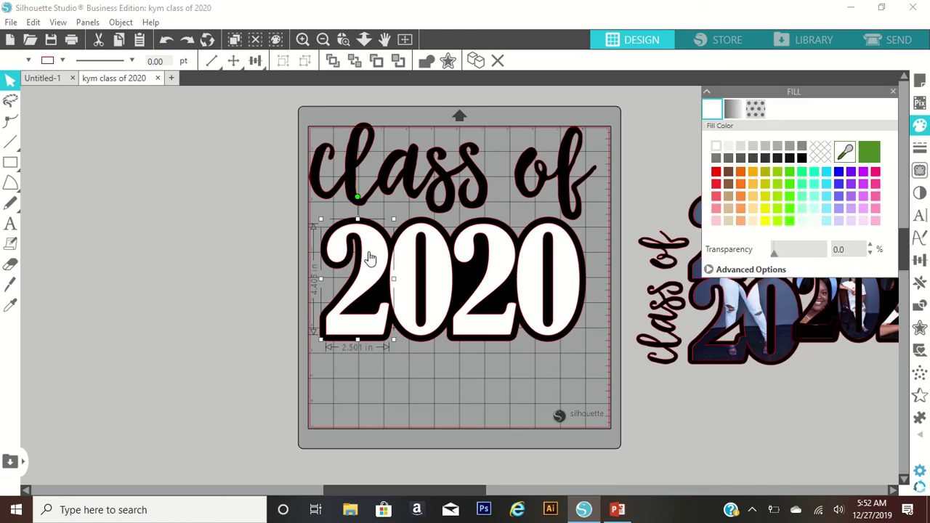
click(756, 109)
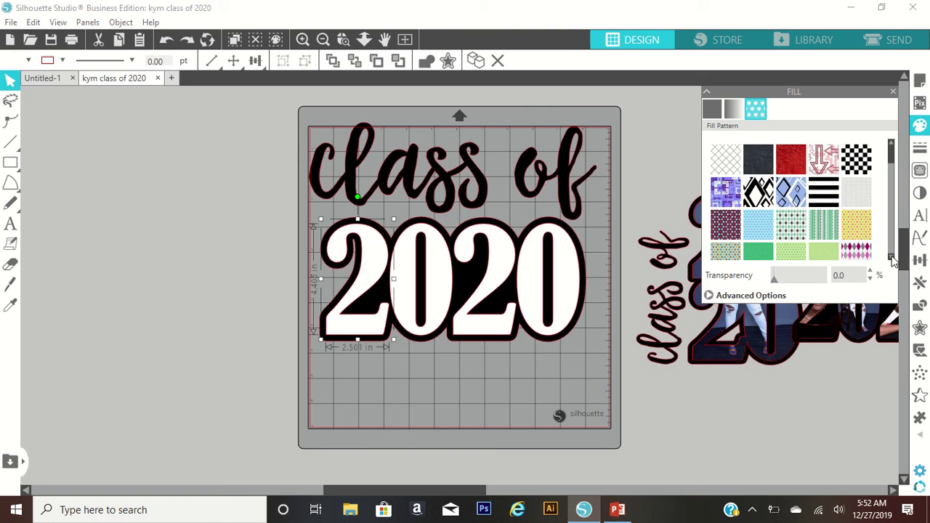
click(892, 257)
drag(892, 259, 892, 259)
click(762, 209)
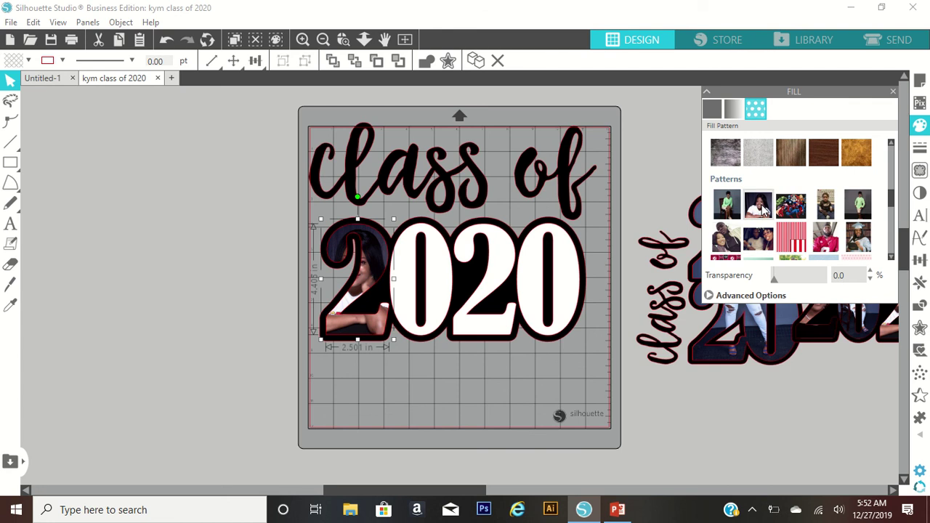
Fill the first 0 with the green photo and the second 2 with another photo, then select the last 0
click(403, 266)
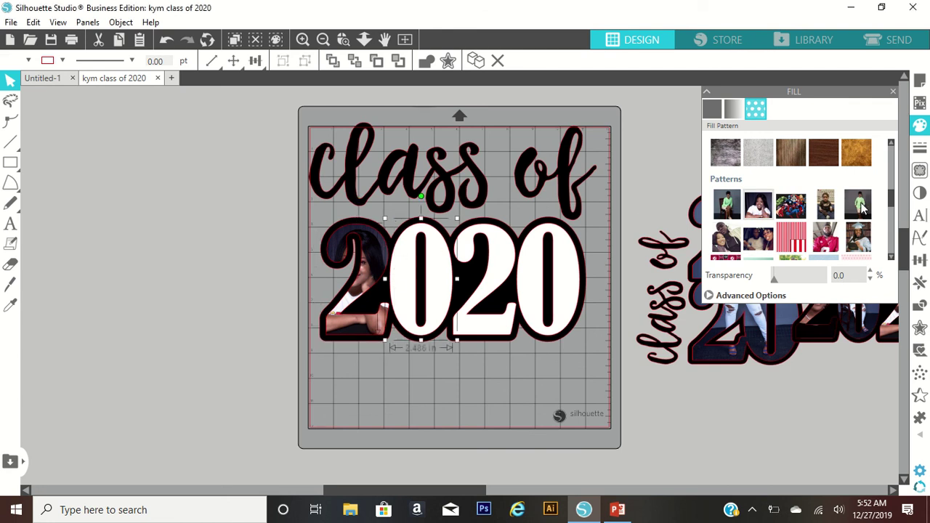
click(726, 208)
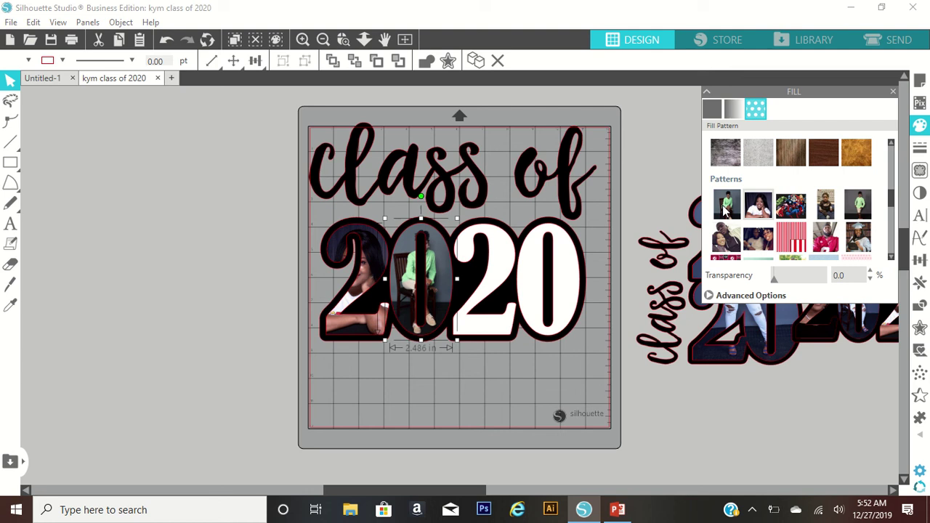
click(487, 234)
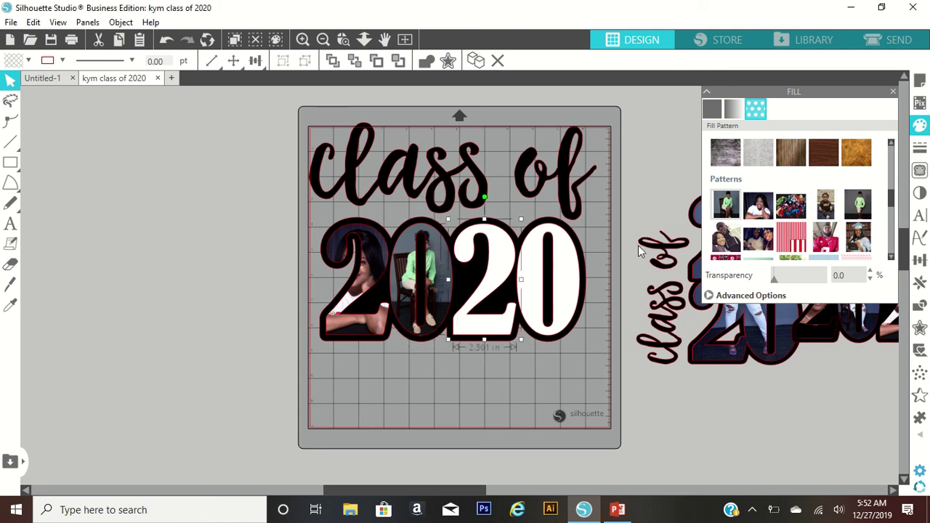
click(862, 206)
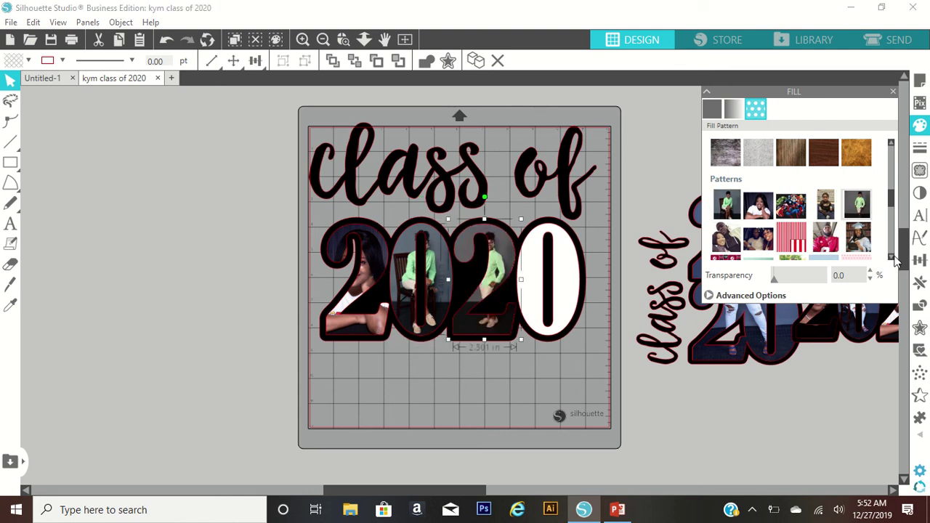
scroll(892, 261, down, 3)
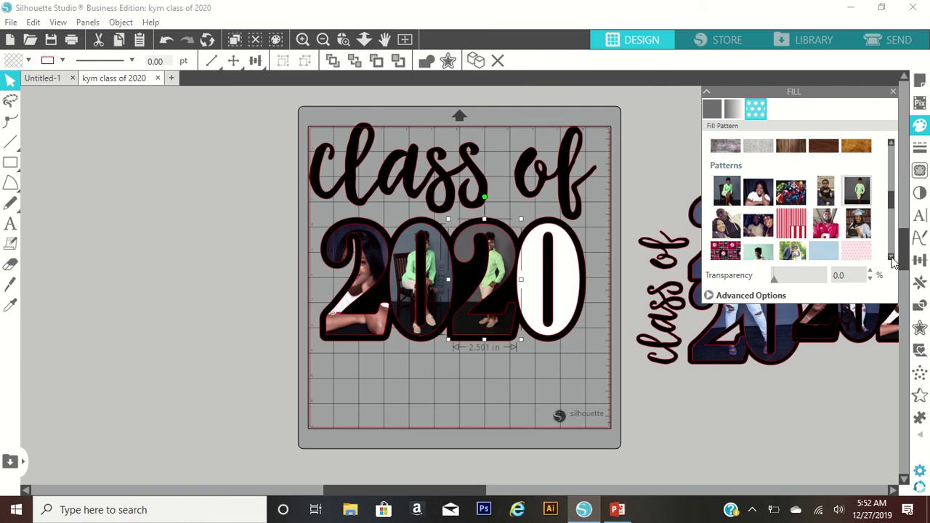
click(537, 239)
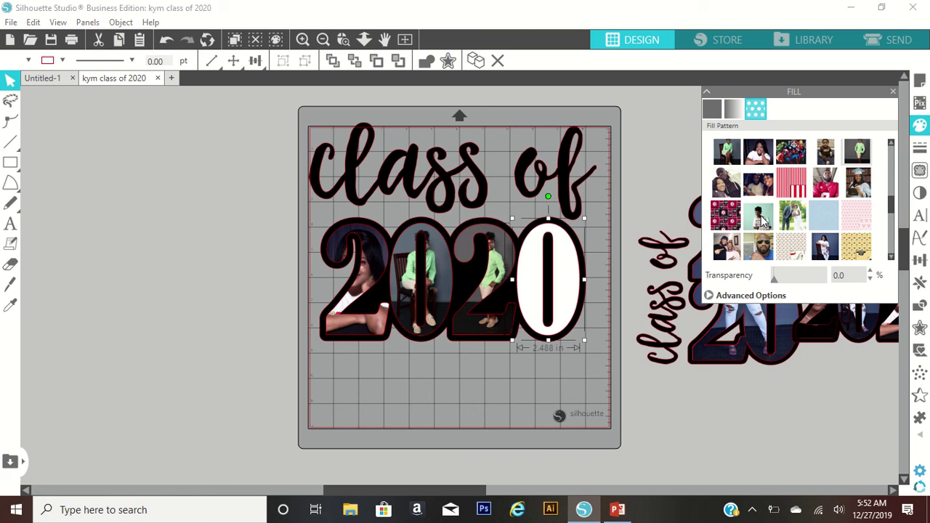
Apply another student photo pattern from the Patterns list to the final 0
click(761, 223)
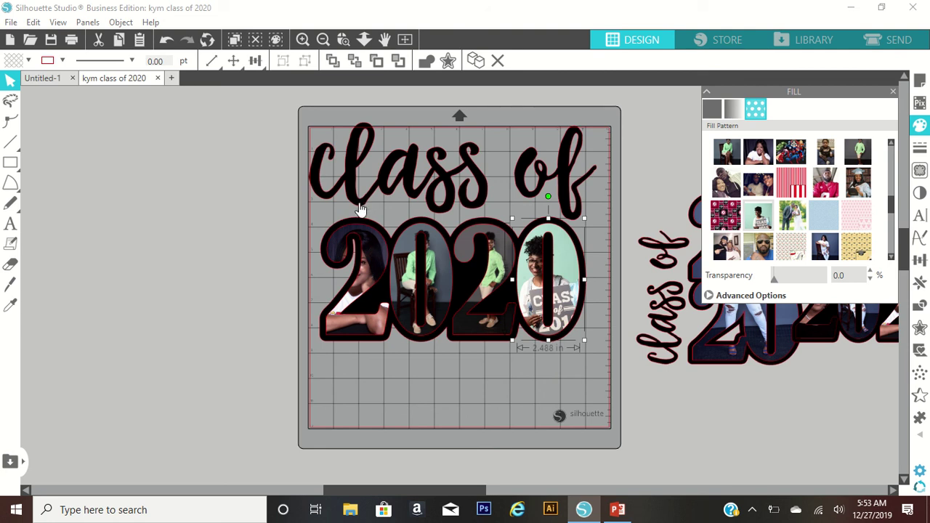
click(372, 251)
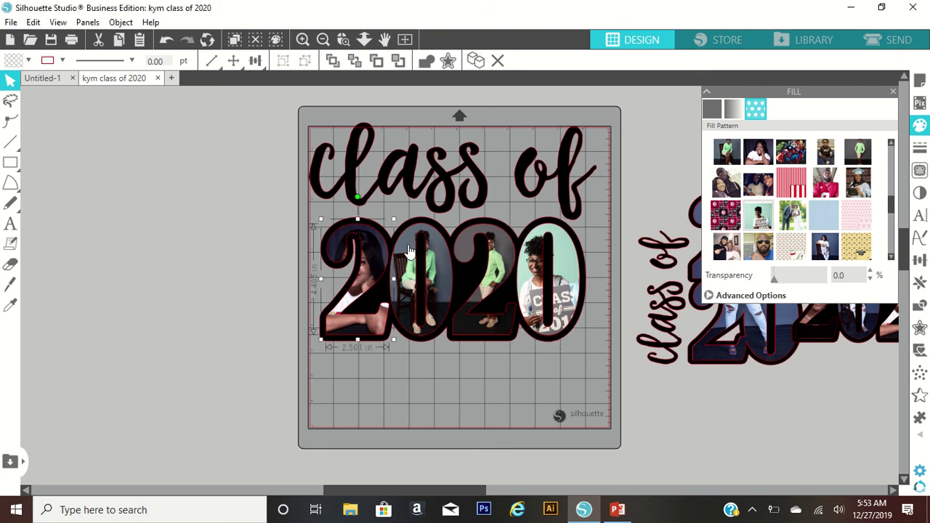
click(436, 252)
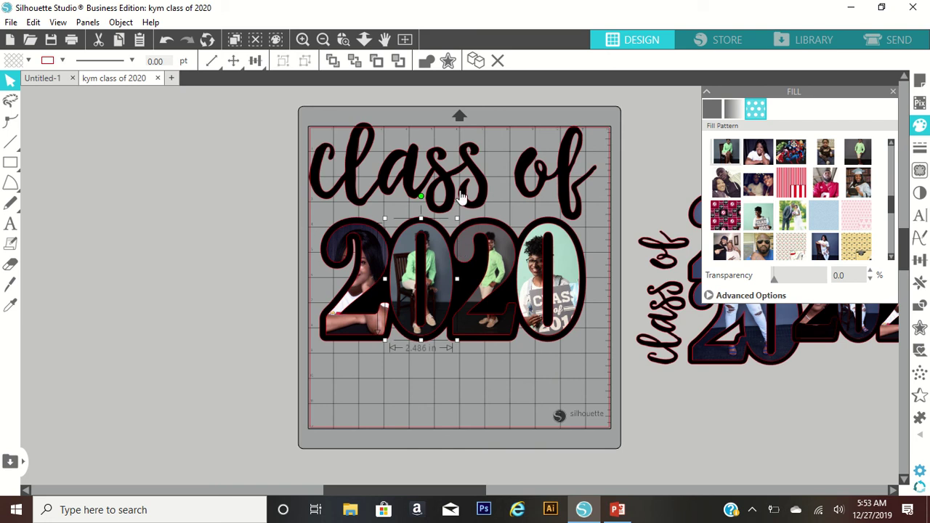
click(293, 396)
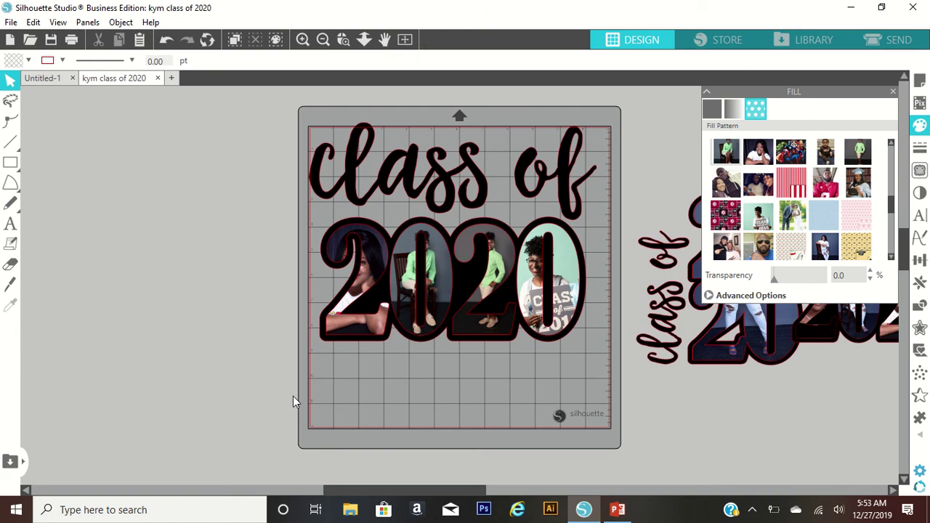